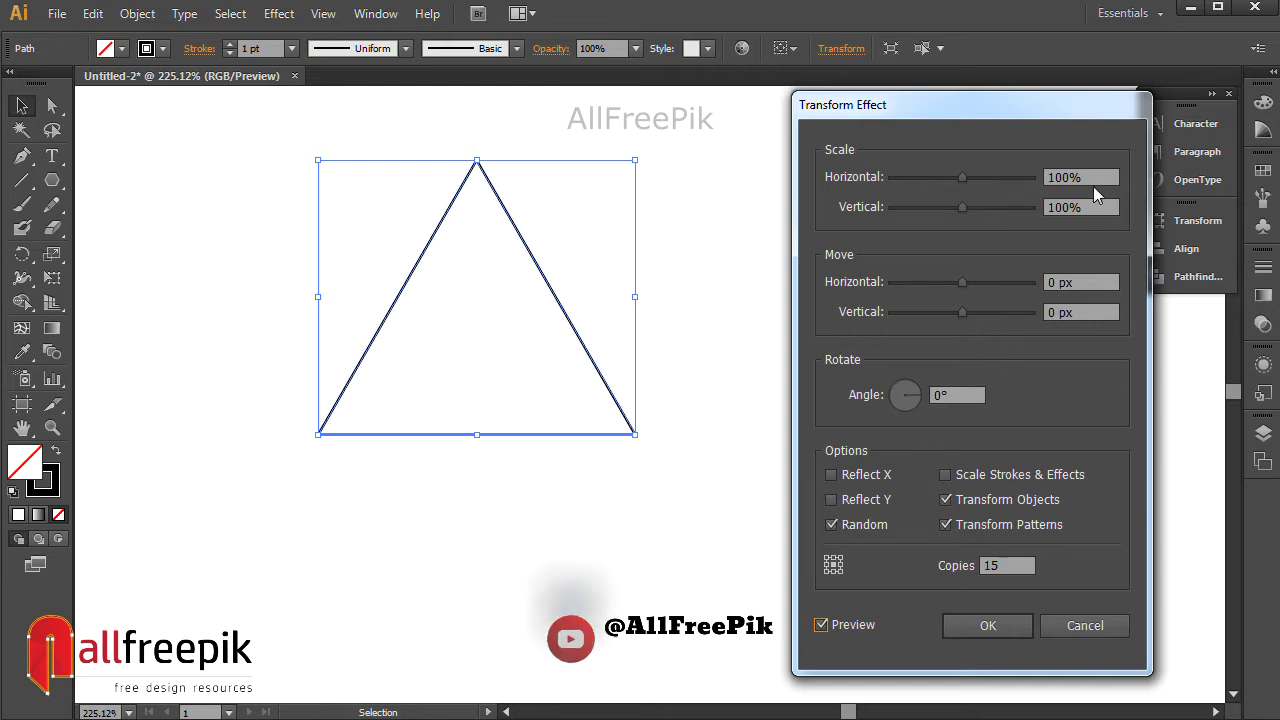
Set the Transform effect's horizontal and vertical scale to 80%
key(Tab)
text(80)
key(Tab)
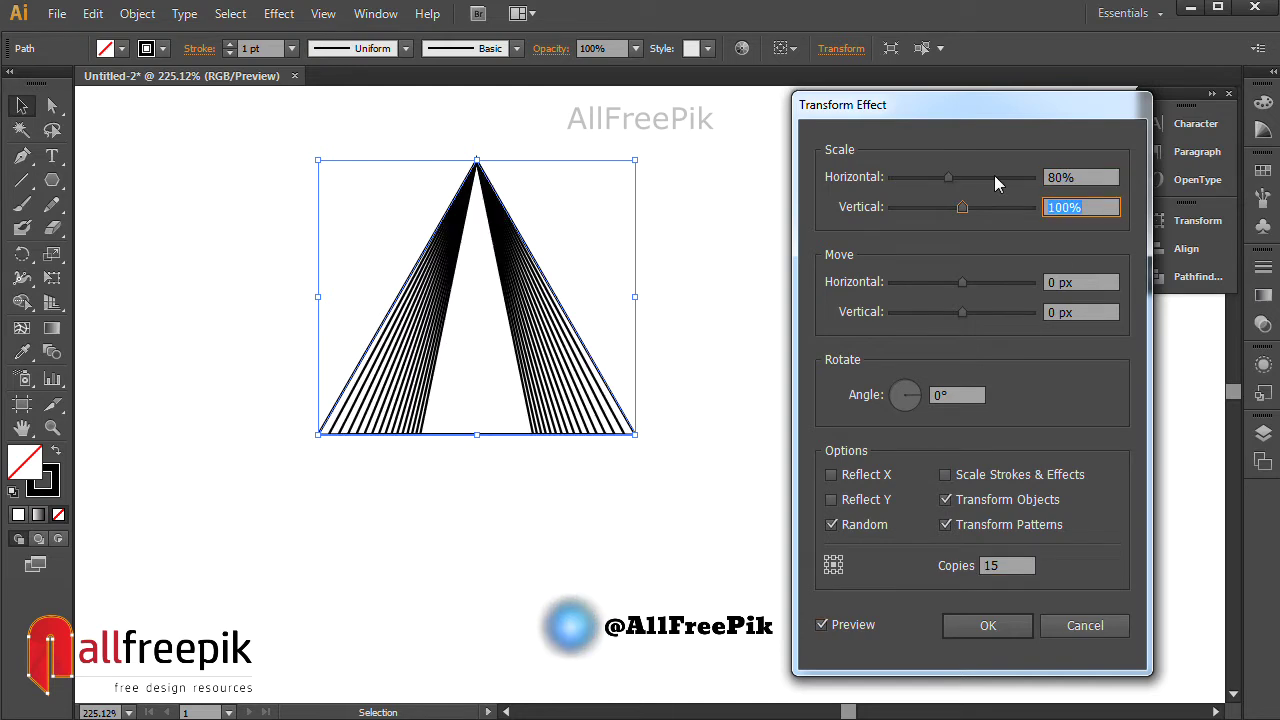
text(80)
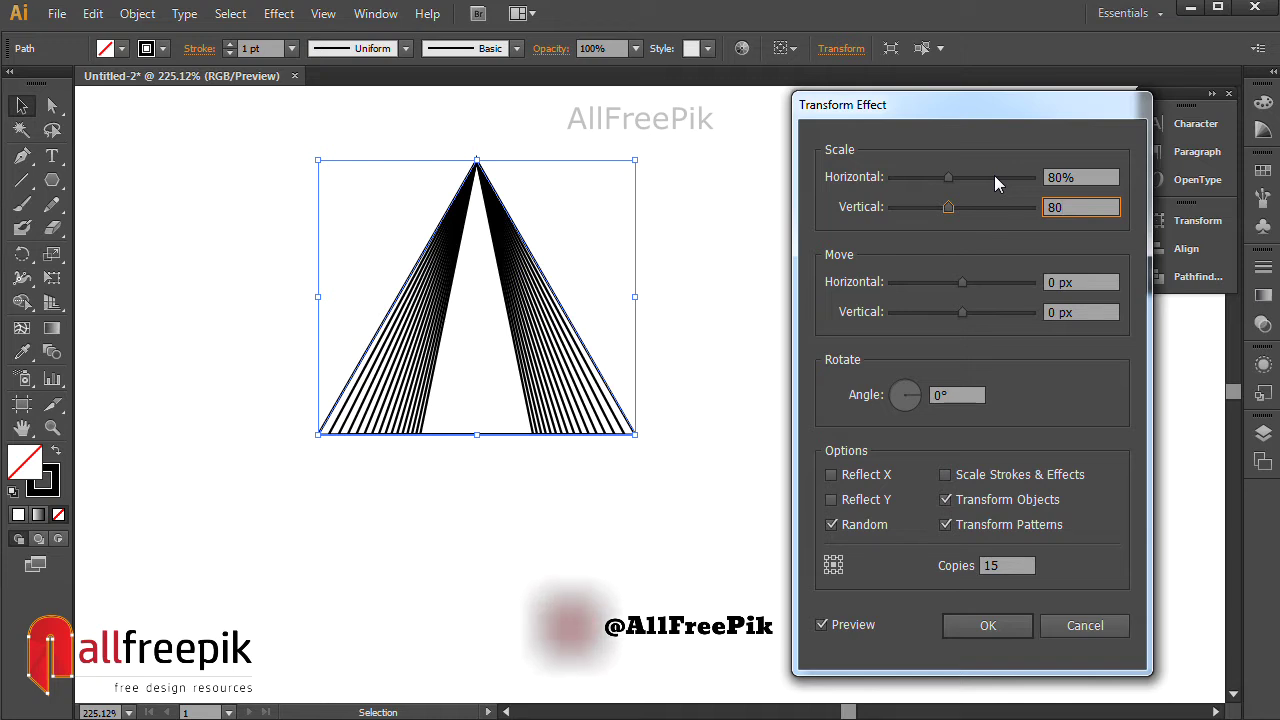
key(Tab)
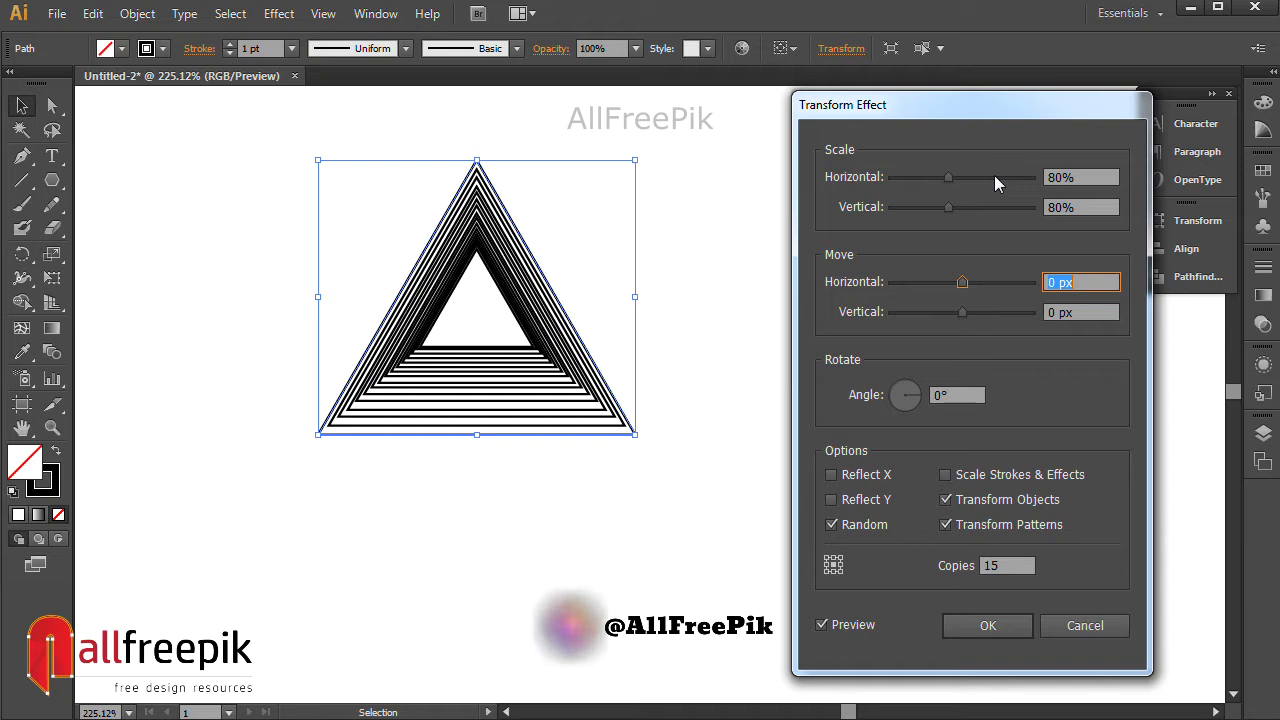
Set the effect's vertical move to 15 px and its rotation angle to 295°
key(Tab)
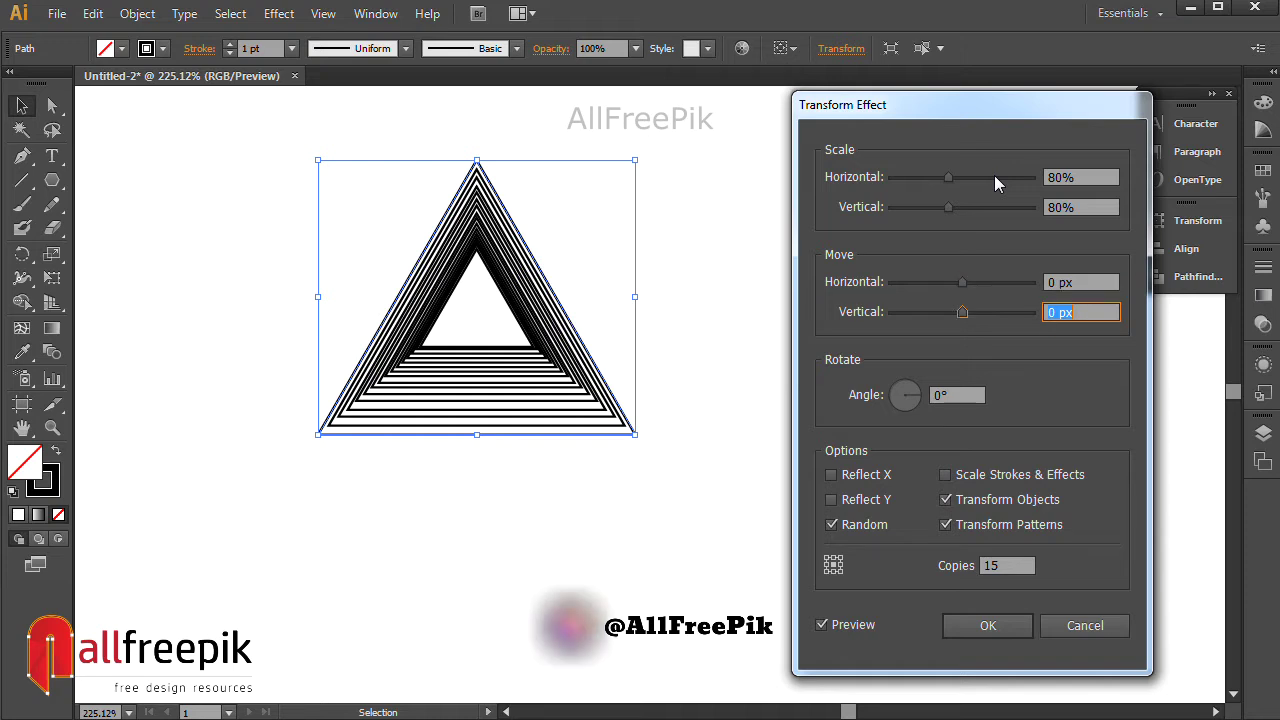
text(15)
key(Tab)
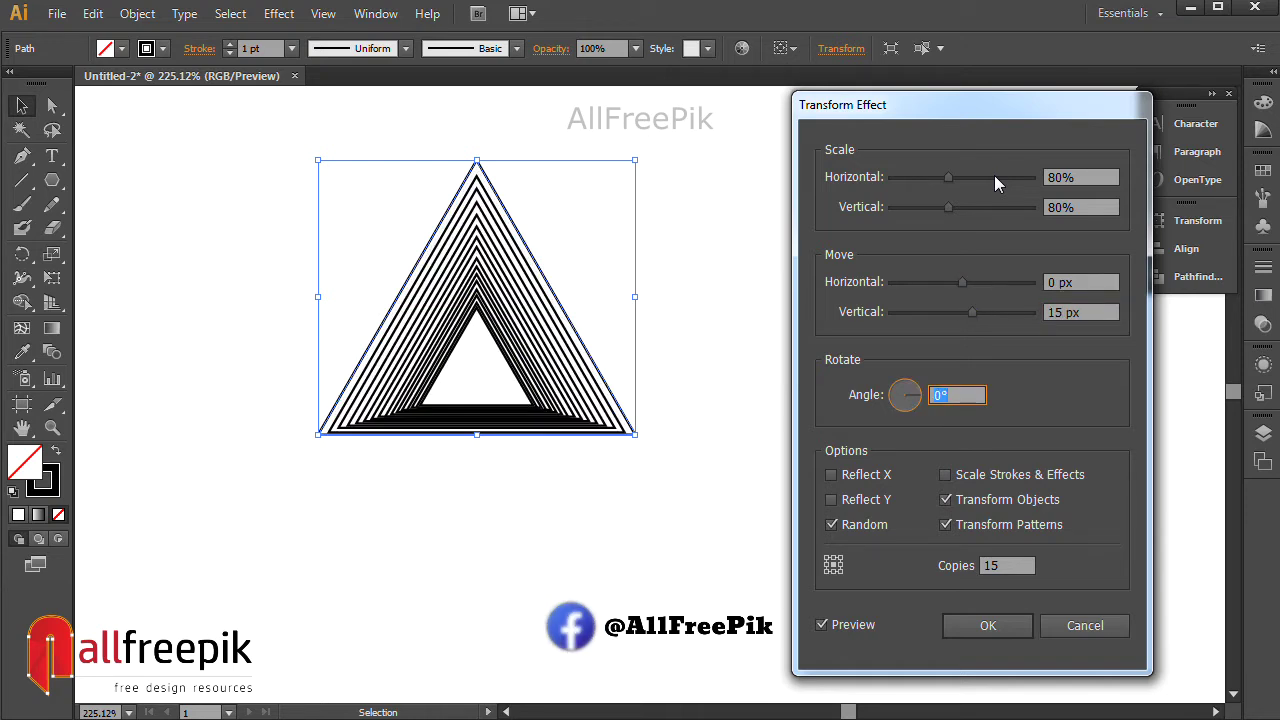
text(295)
key(Tab)
Turn Transform Objects off and back on, and reset the rotation angle to 0°
click(985, 503)
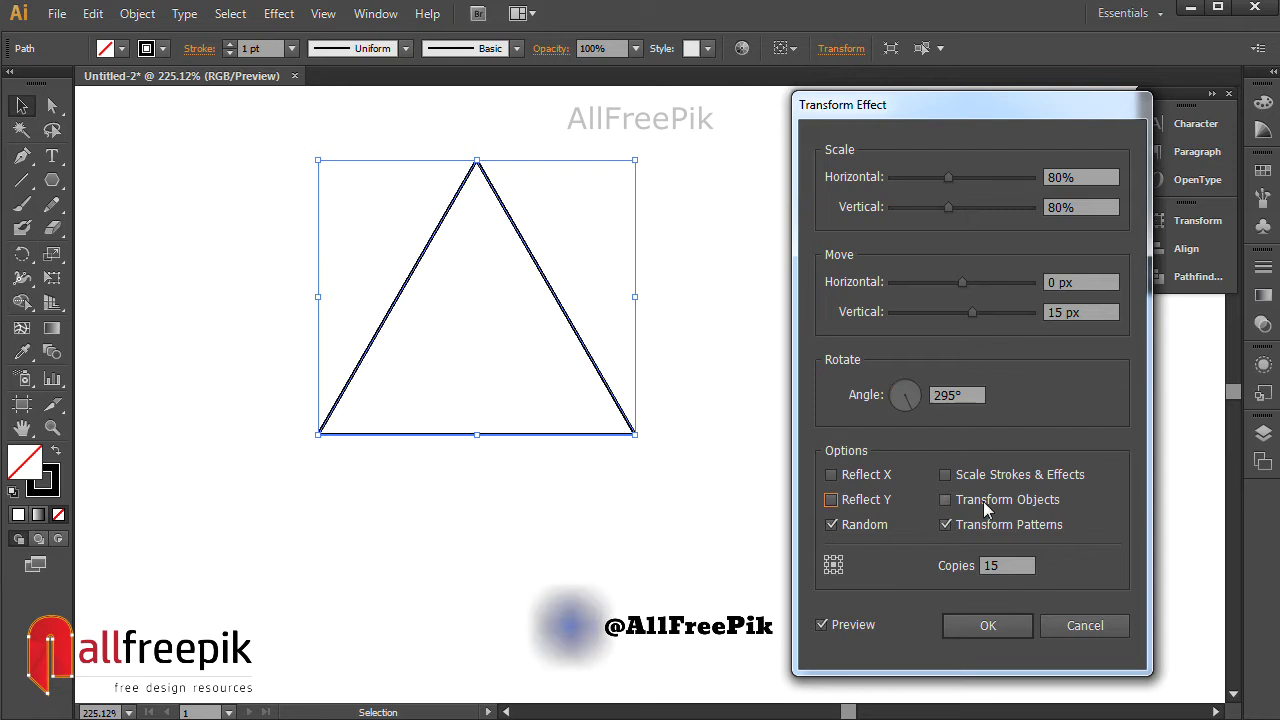
click(985, 506)
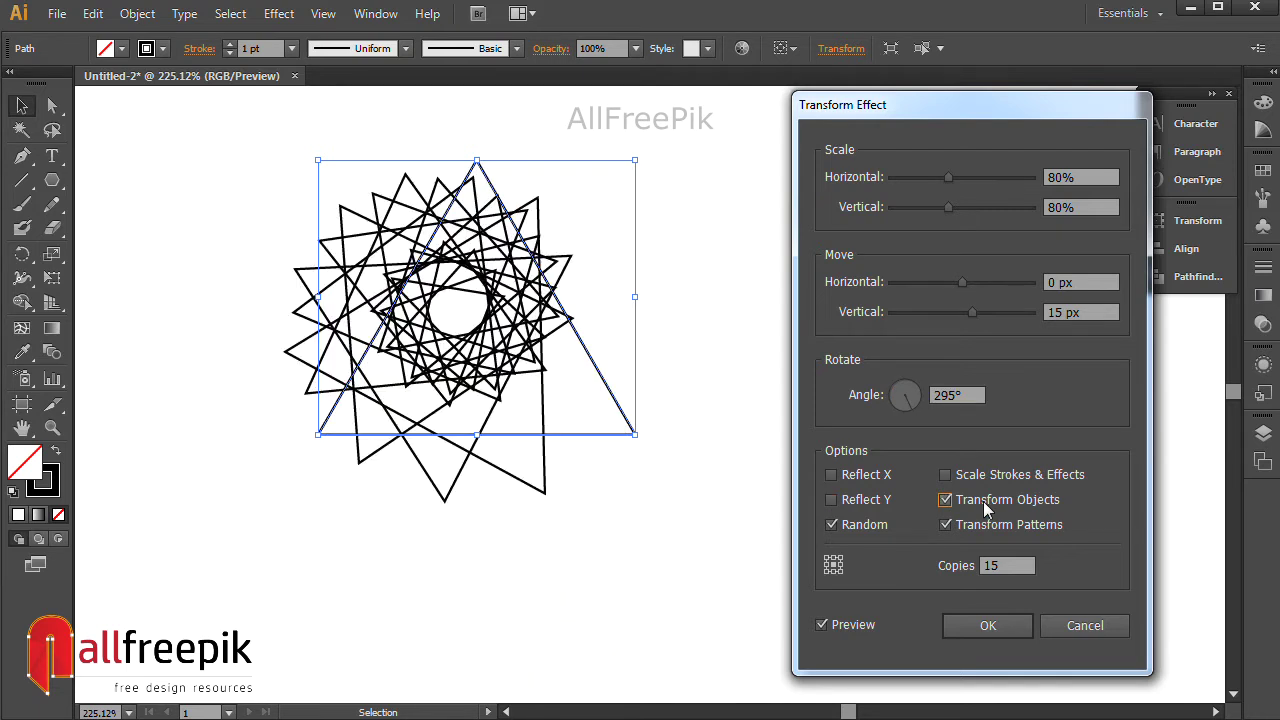
click(981, 394)
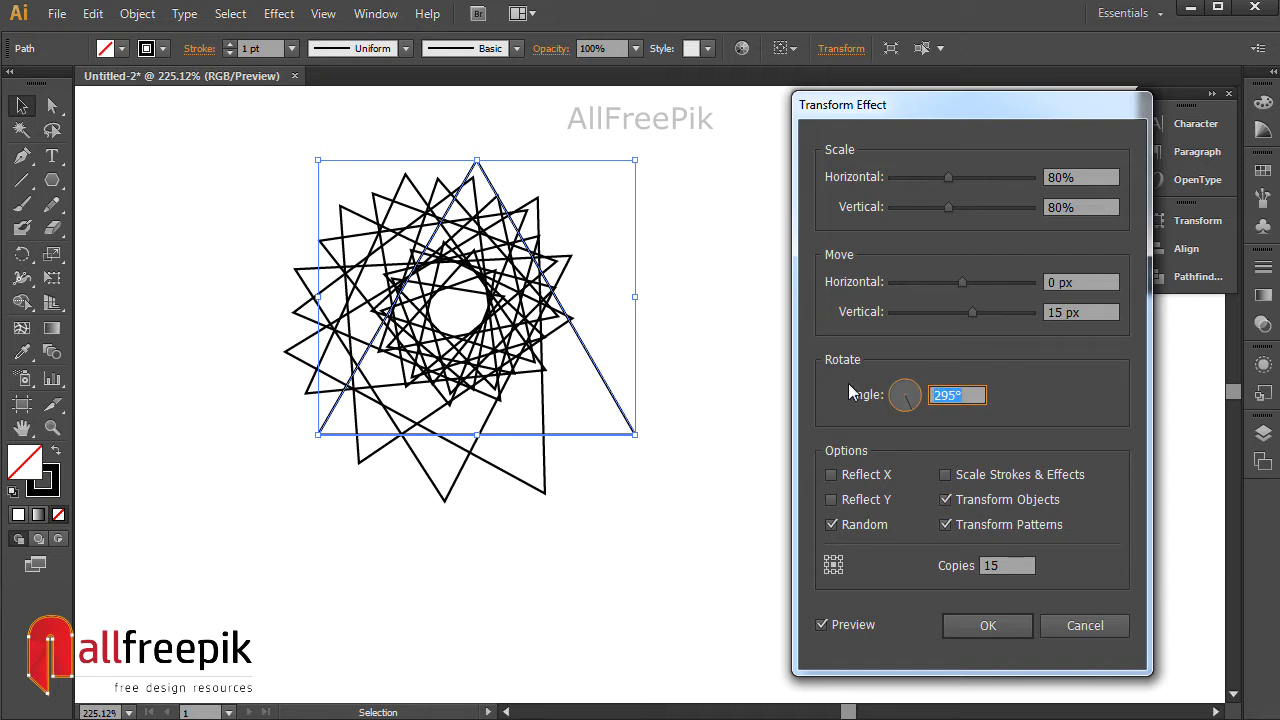
text(0)
key(Tab)
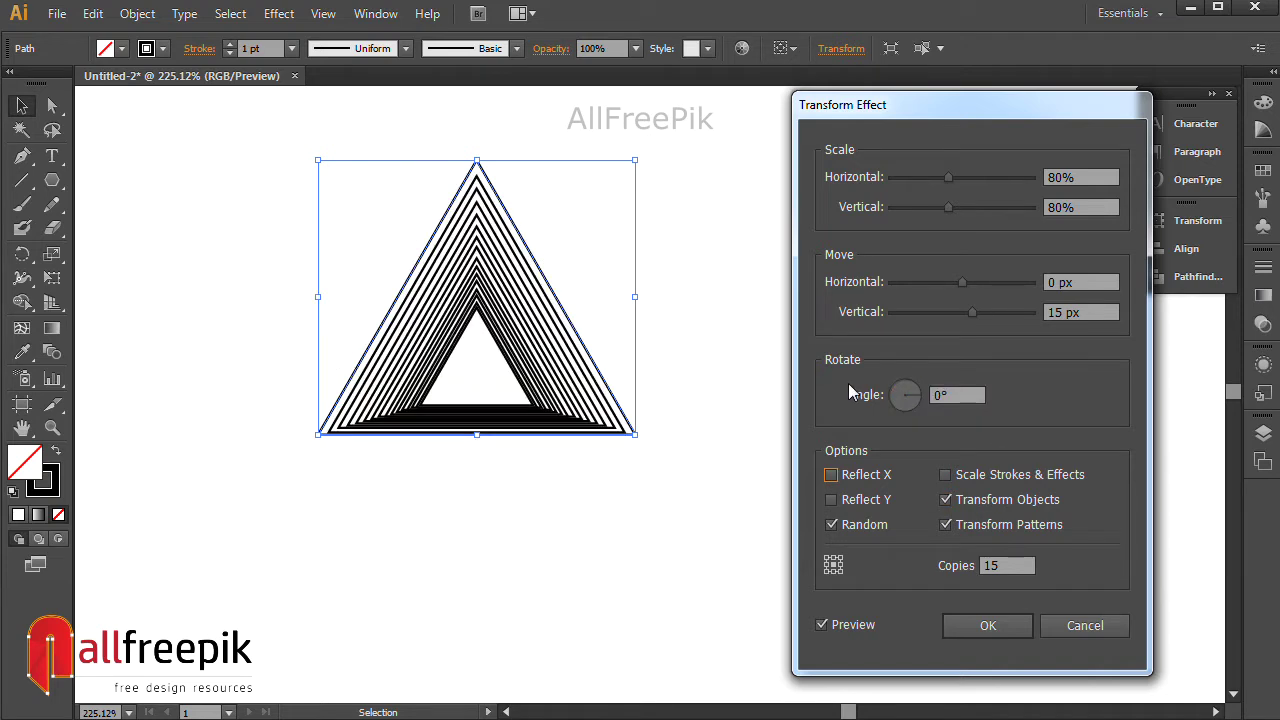
Reduce the effect's horizontal and vertical scale to 70%
click(969, 394)
drag(1098, 178, 910, 163)
text(70)
key(Tab)
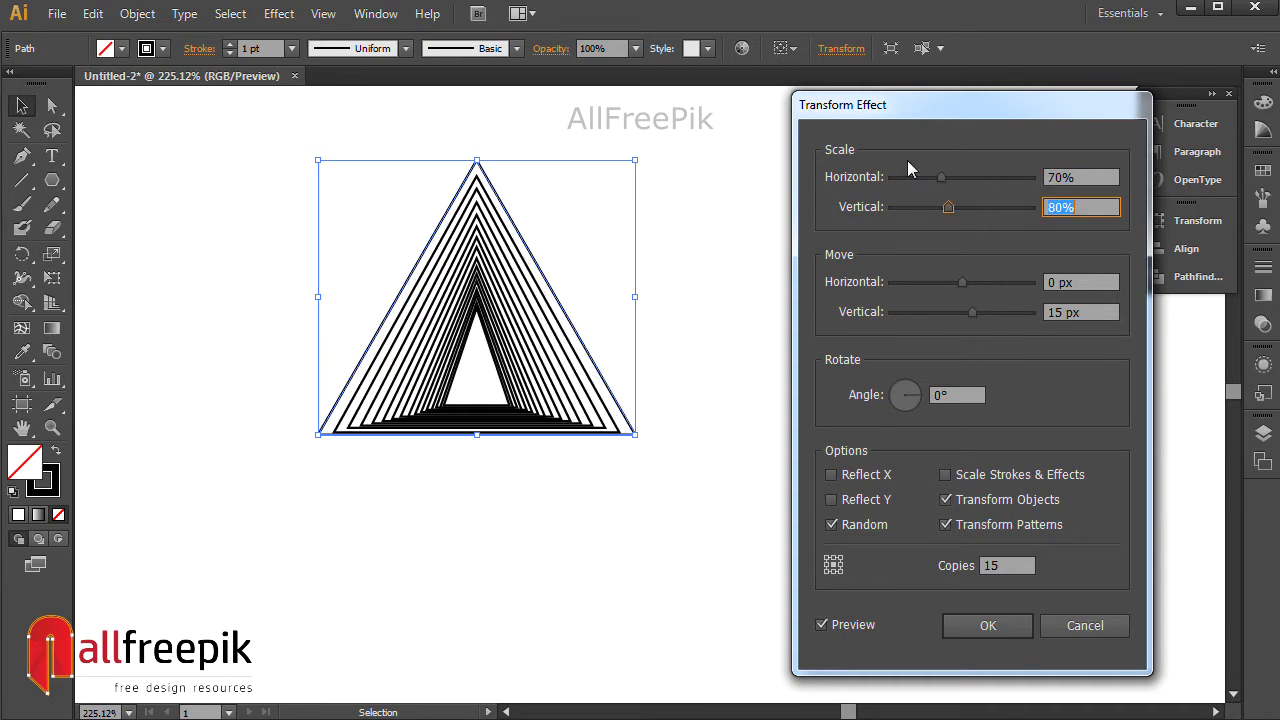
text(70)
key(Tab)
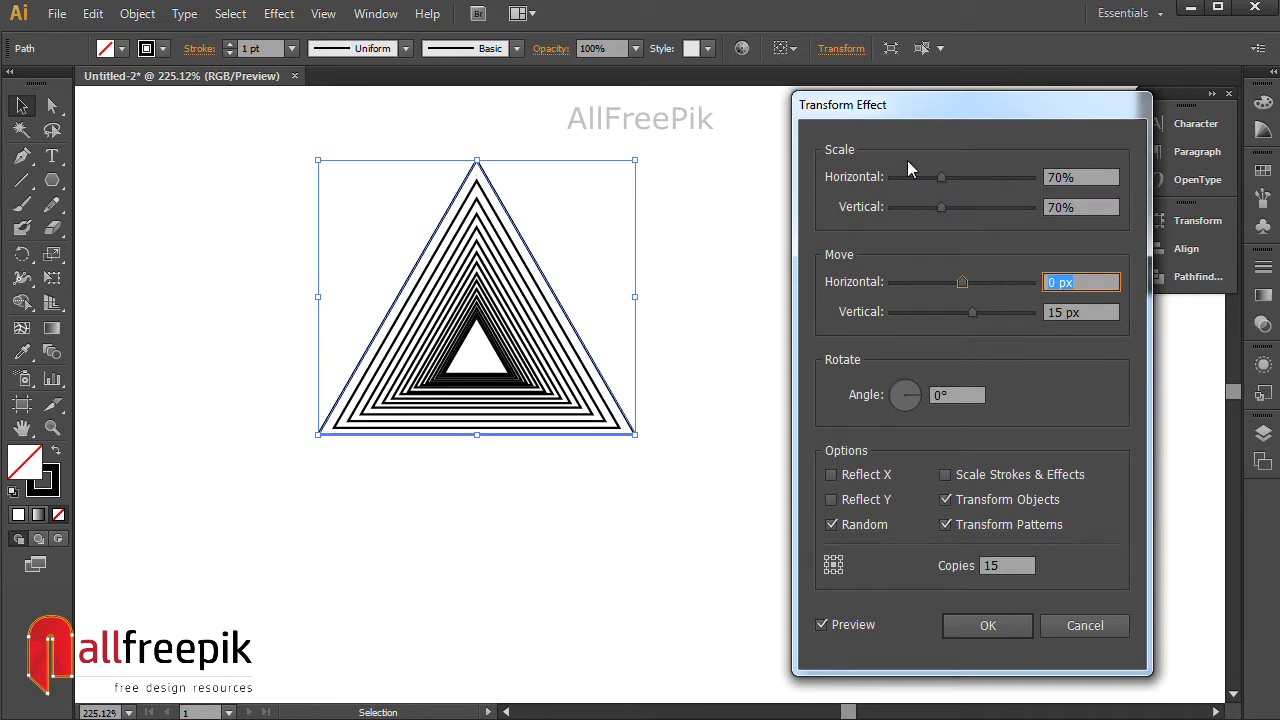
Reduce the effect's horizontal and vertical scale to 60%
key(Tab)
key(shift+Tab)
key(shift+Tab)
key(shift+Tab)
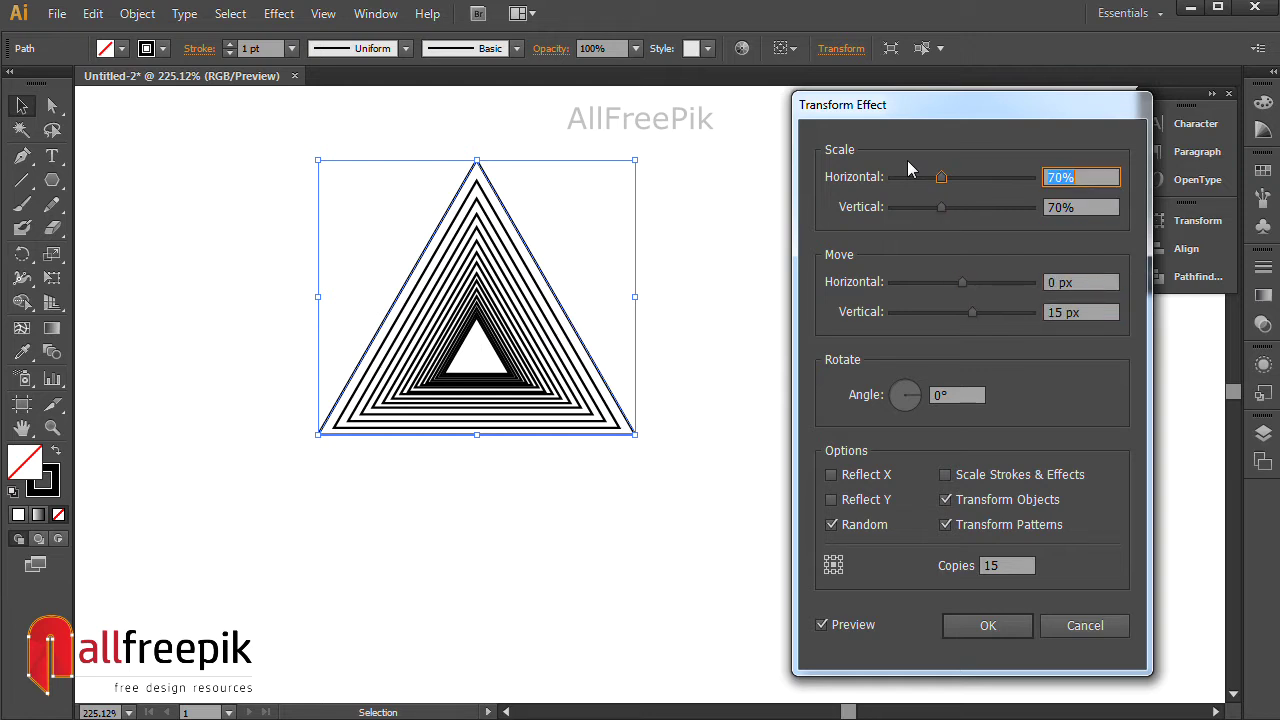
text(60)
key(Tab)
text(60)
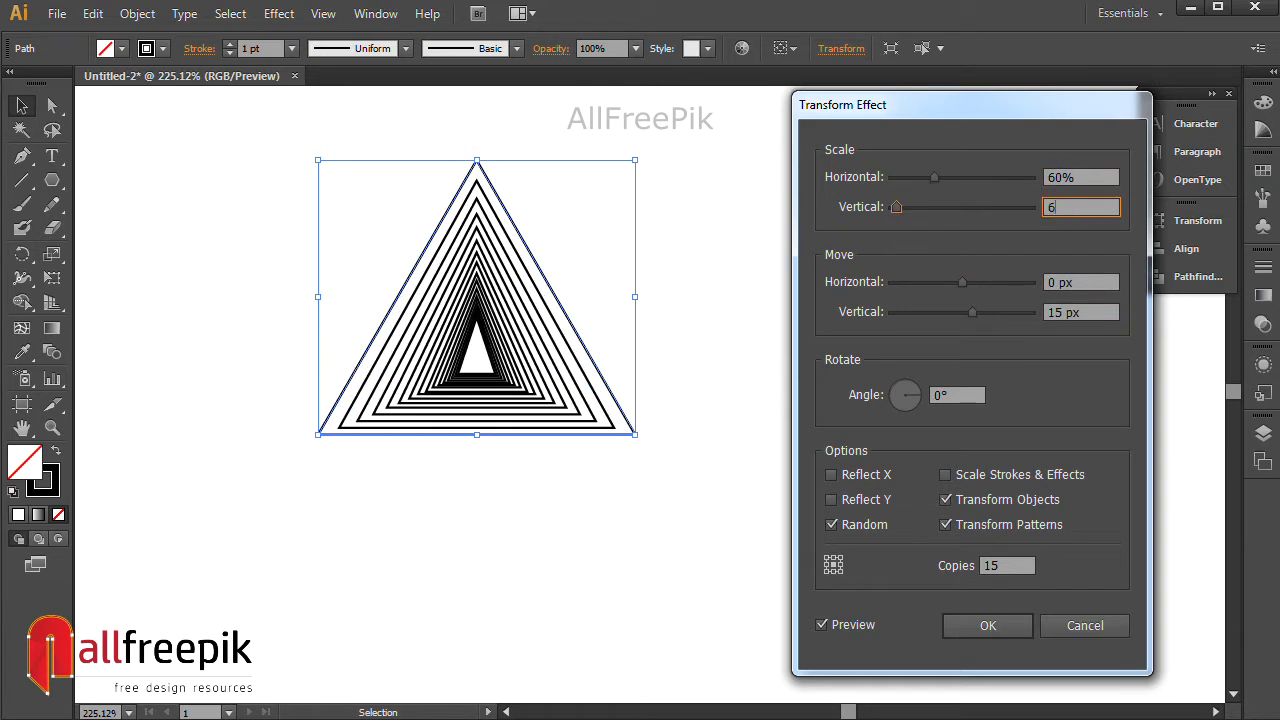
key(Tab)
Raise the rotation angle one degree at a time to 47° so the triangle copies twist inward
key(Tab)
key(Tab)
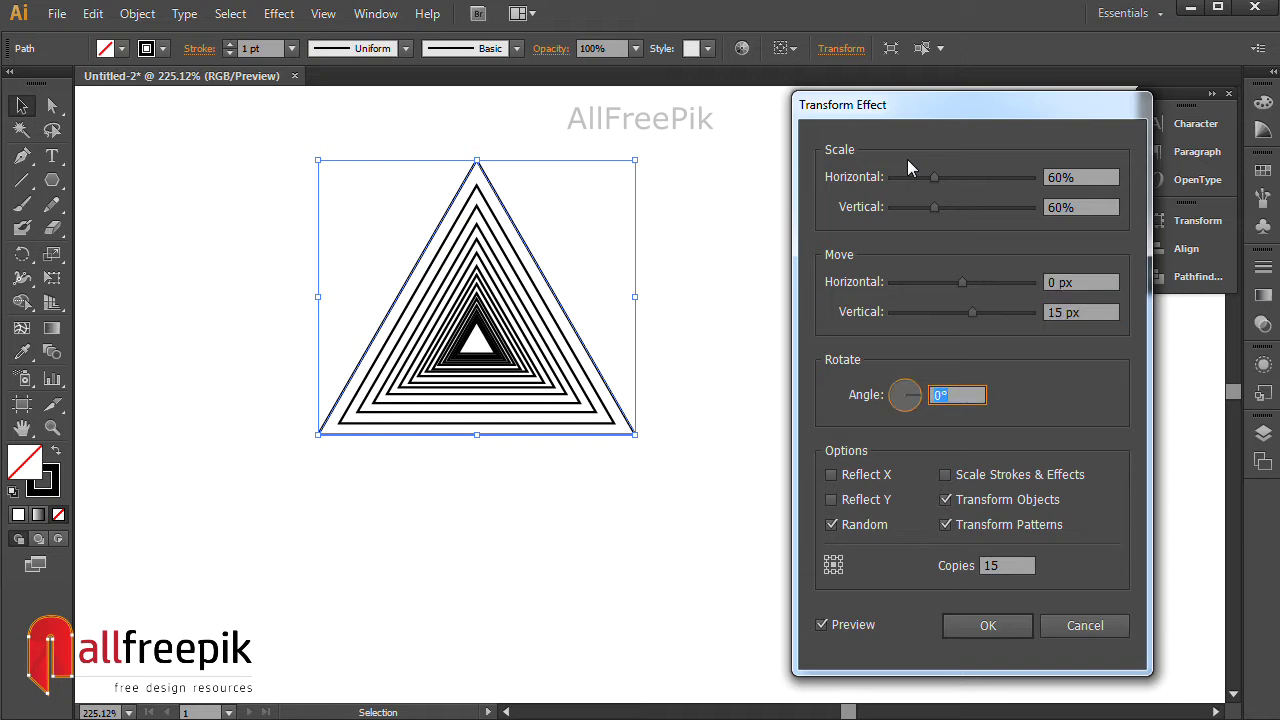
key(Up)
key(Up)
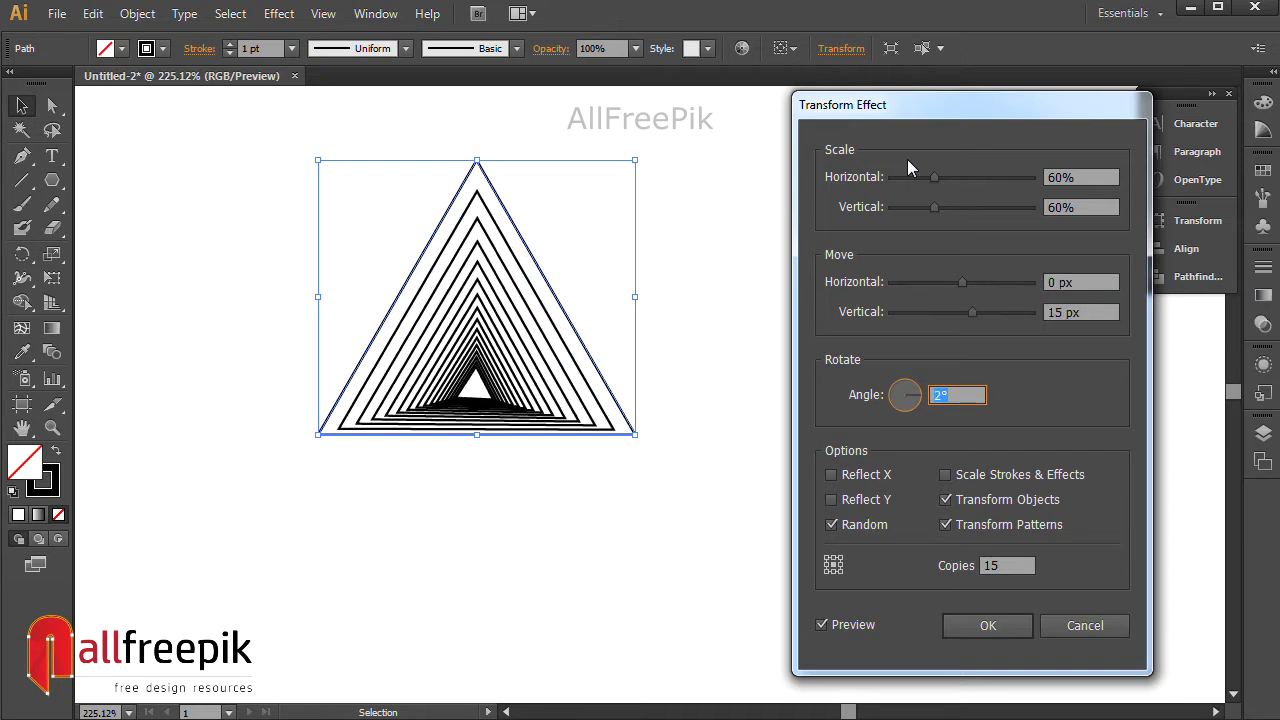
key(Up)
key(Up)
key(Up)
key(Up)
key(Up)
key(Up)
key(Up)
key(Up)
key(Up)
key(Up)
key(Up)
key(Up)
key(Up)
key(Up)
key(Up)
key(Up)
key(Up)
key(Up)
key(Up)
key(Up)
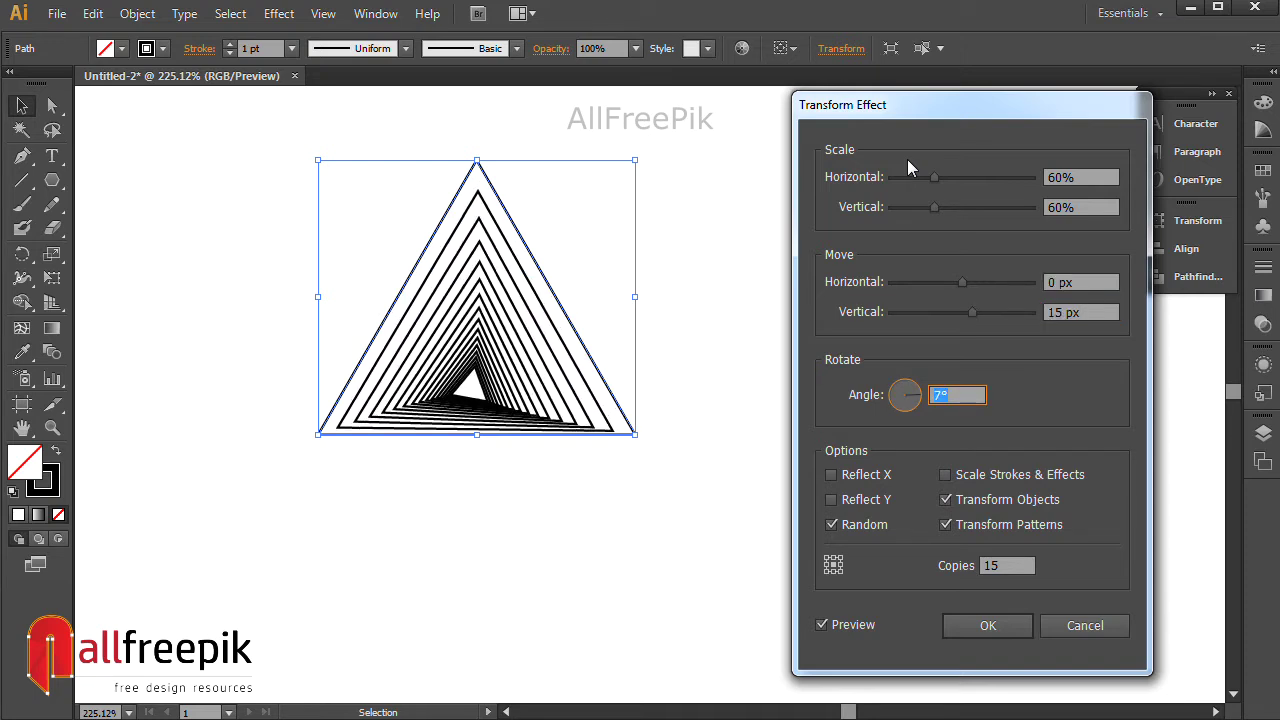
key(Up)
key(Up)
key(Up)
key(Up)
key(Up)
key(Up)
key(Up)
key(Up)
key(Up)
key(Up)
key(Up)
key(Up)
key(Up)
key(Up)
key(Up)
key(Up)
key(Up)
key(Up)
key(Up)
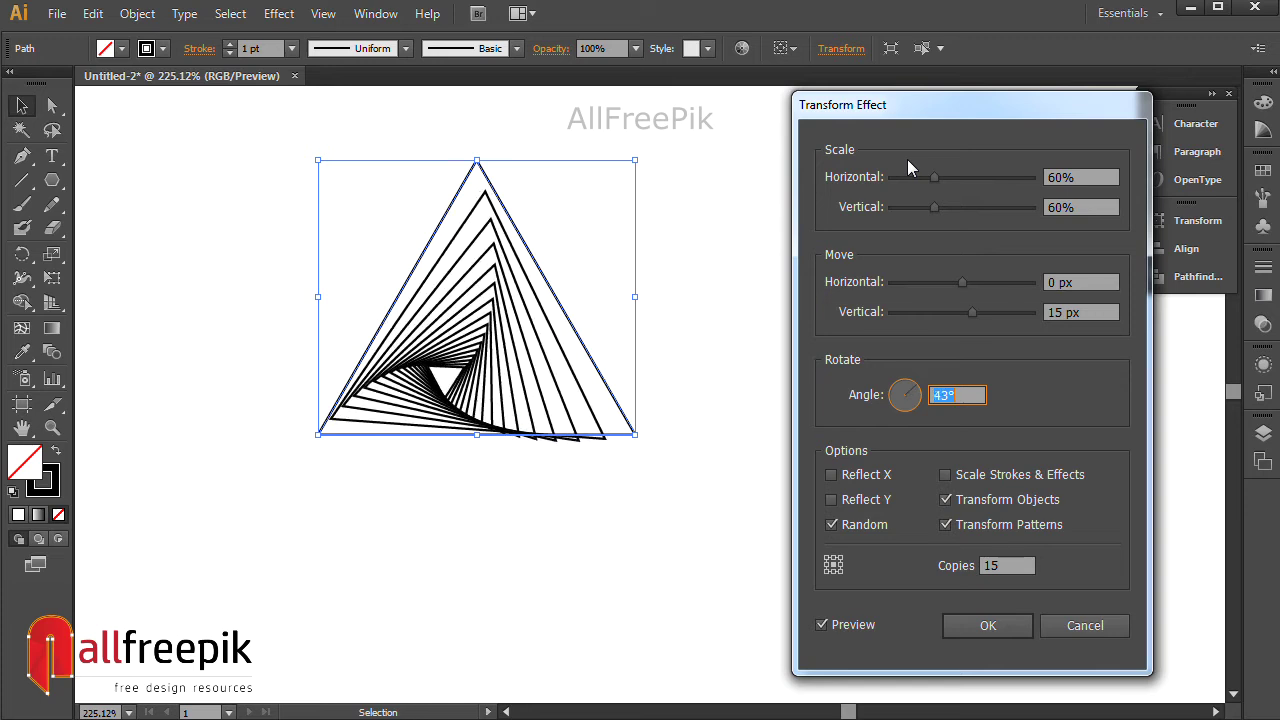
key(Up)
key(Up)
key(Up)
key(Up)
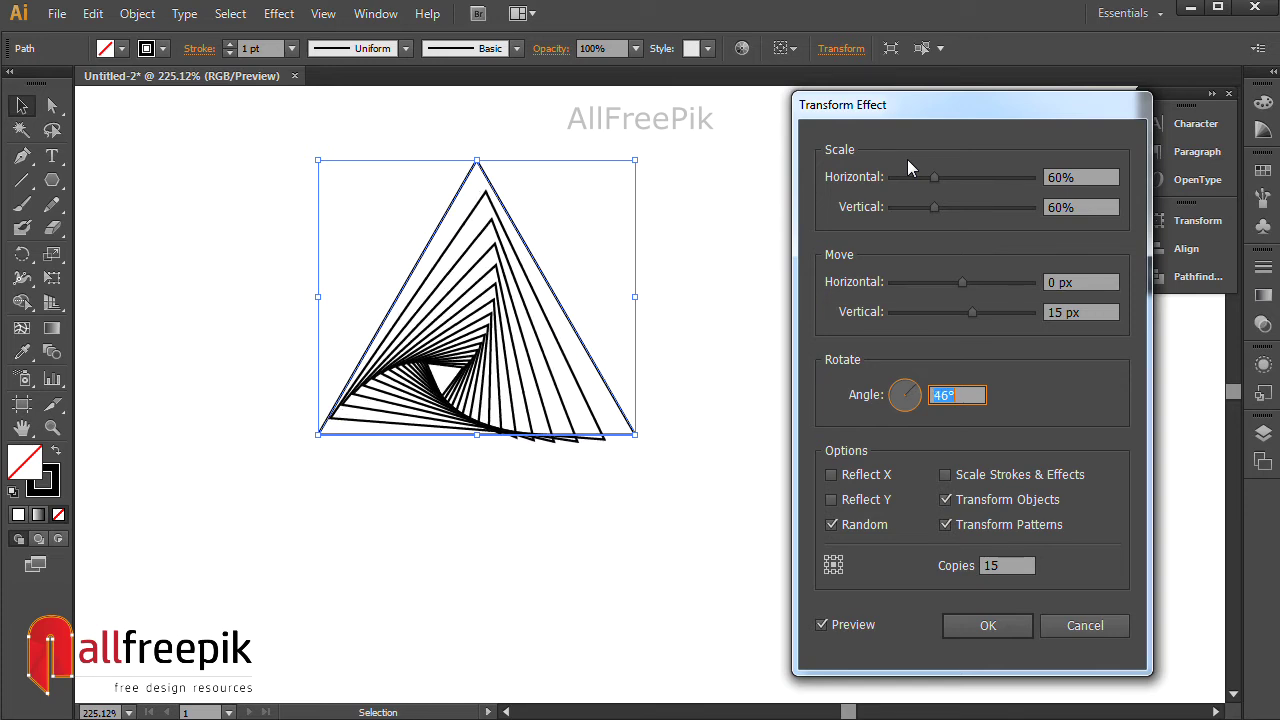
Lower the effect's vertical move one pixel at a time to 7 px
key(shift+Tab)
key(Down)
key(Down)
key(Down)
key(Down)
key(Down)
key(Down)
key(Down)
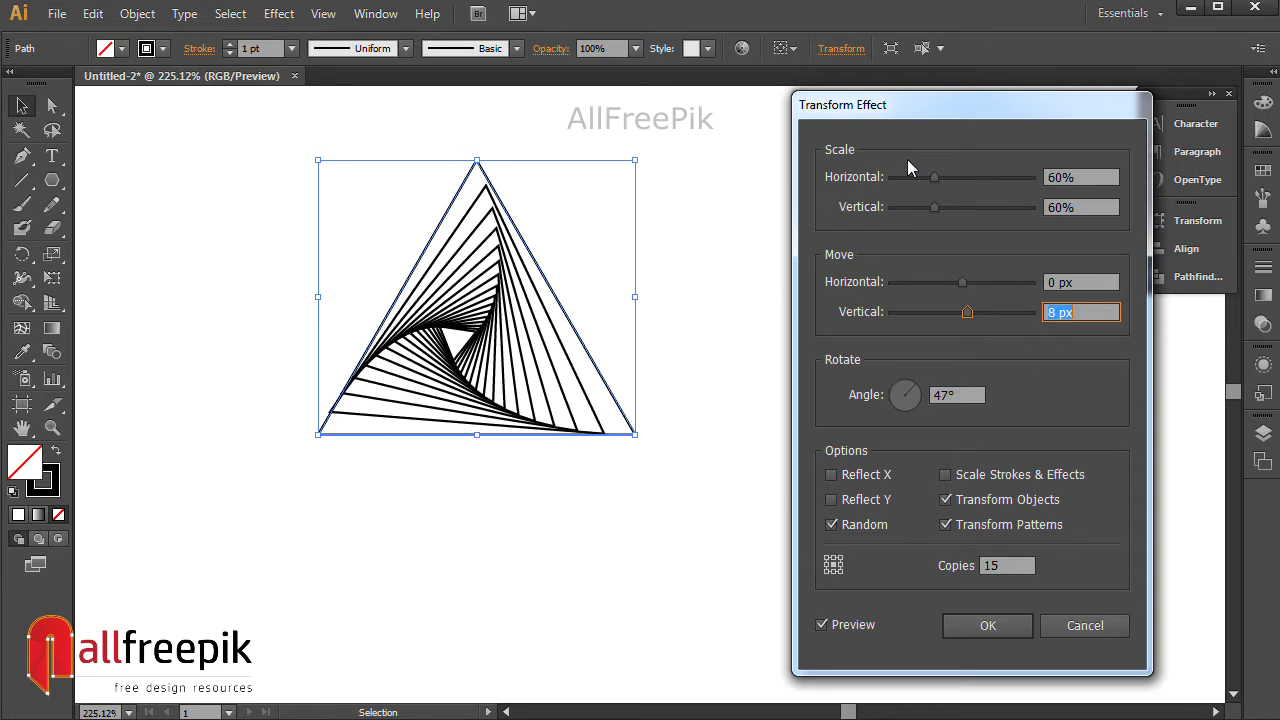
key(Down)
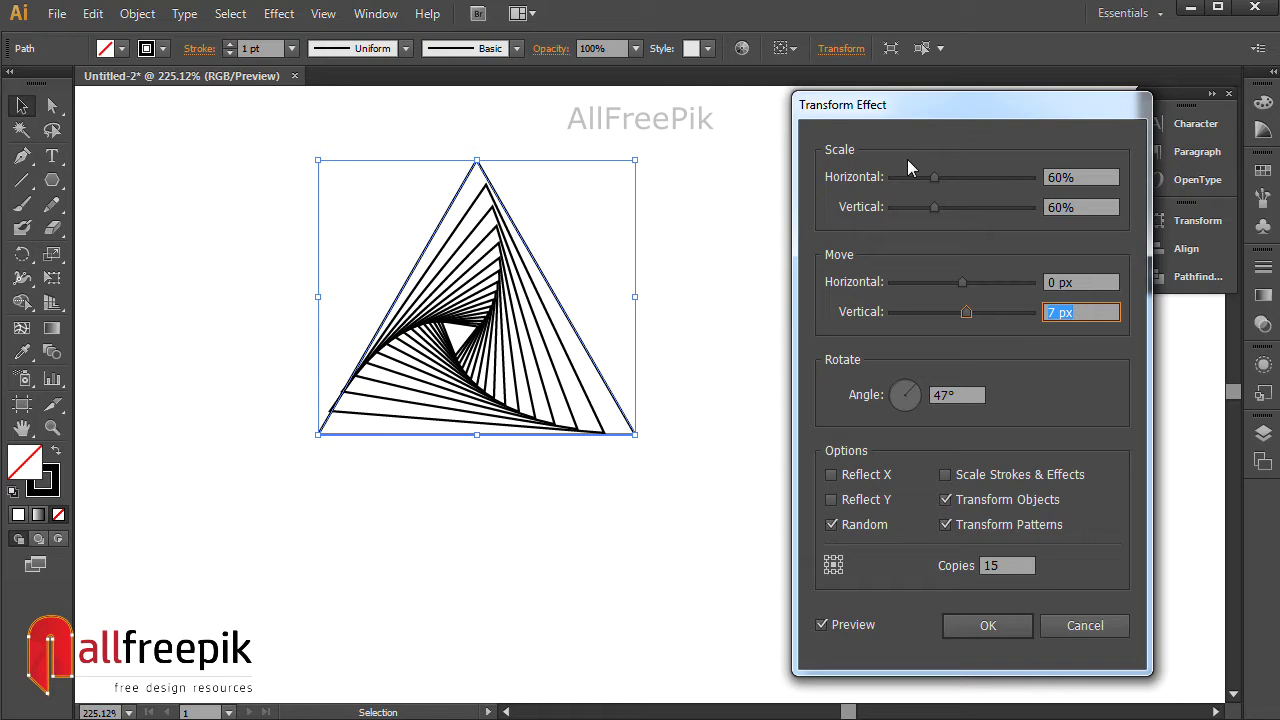
Reset the vertical move to 0 px and raise it step by step to 8 px
text(0)
key(Tab)
key(shift+Tab)
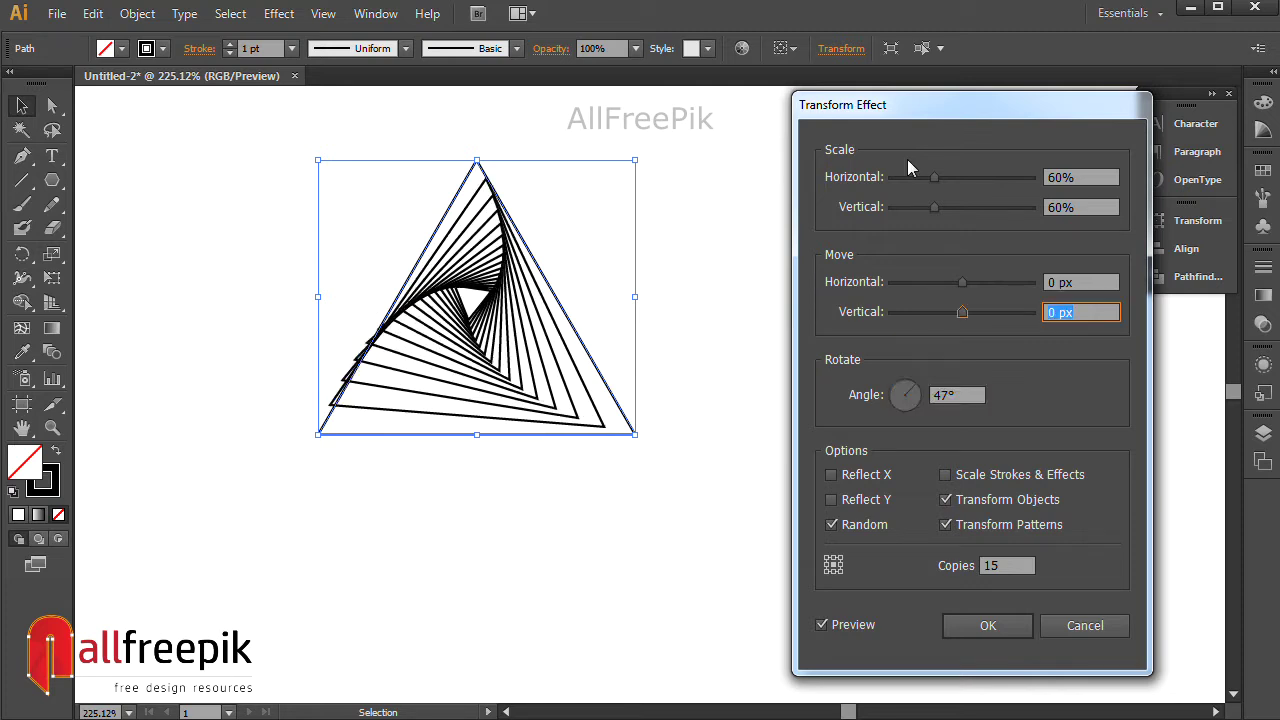
key(Up)
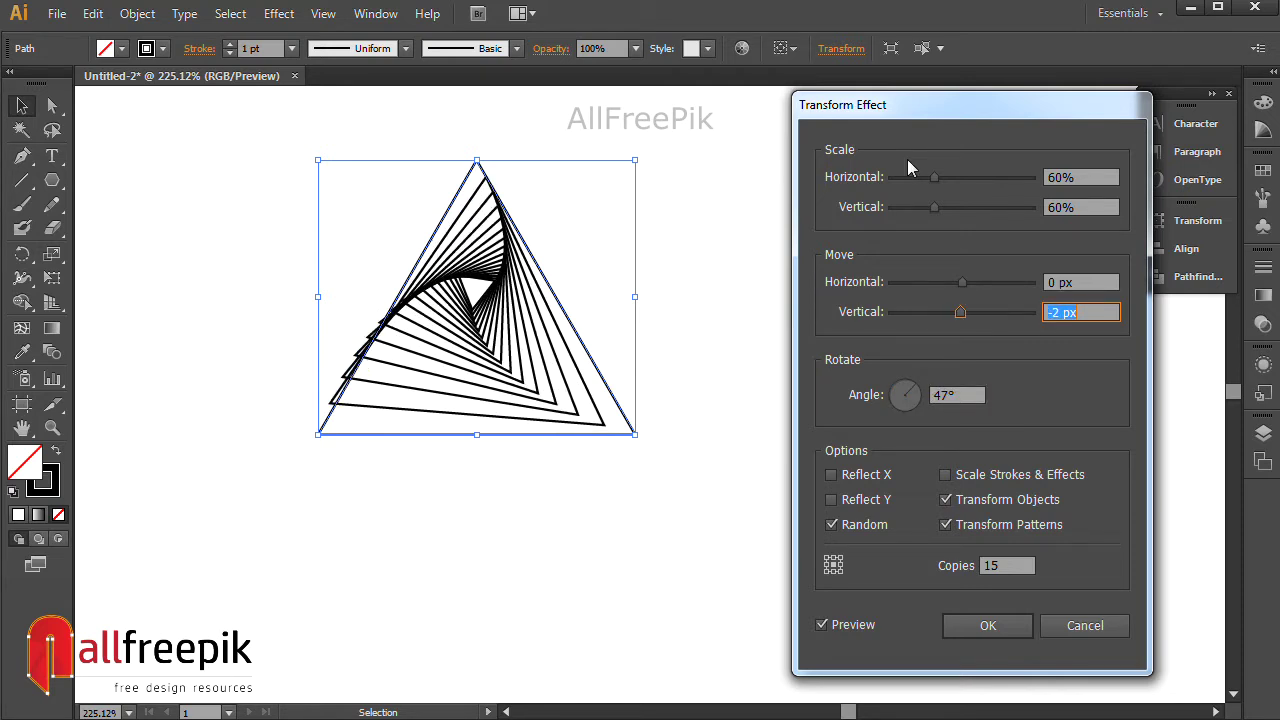
key(Up)
key(Up)
key(Up)
key(Up)
key(Up)
key(Up)
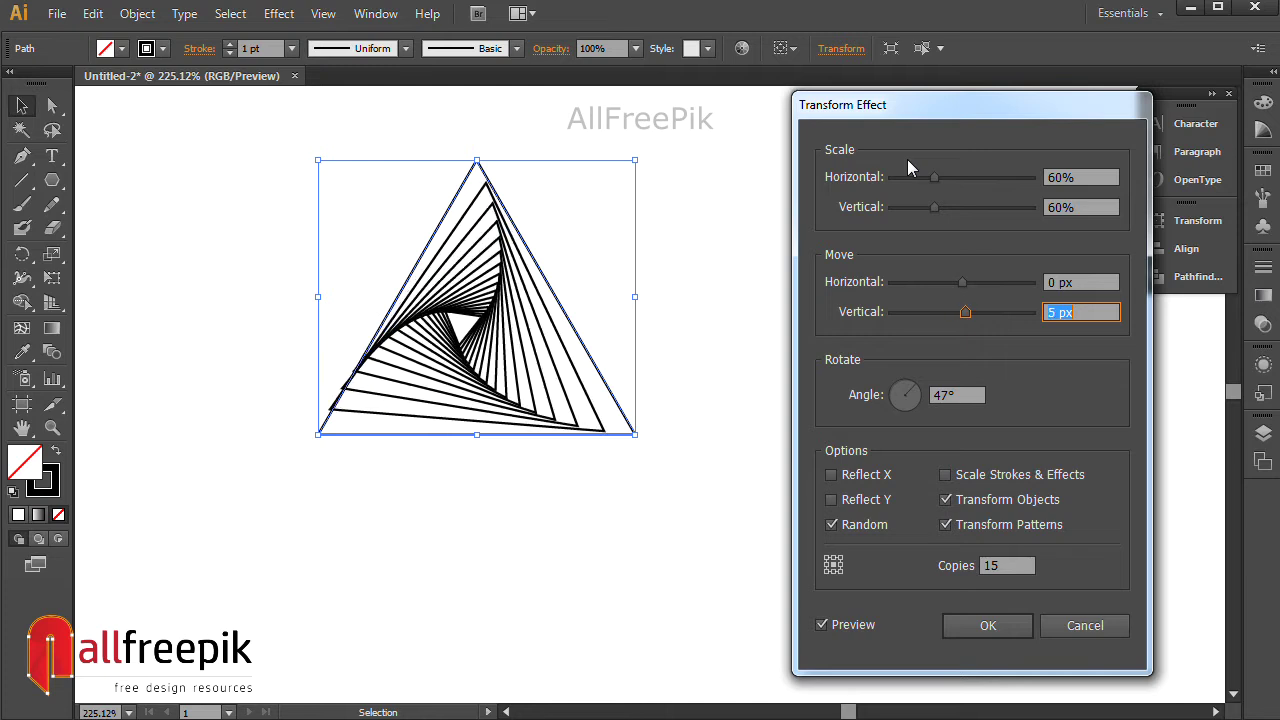
key(Up)
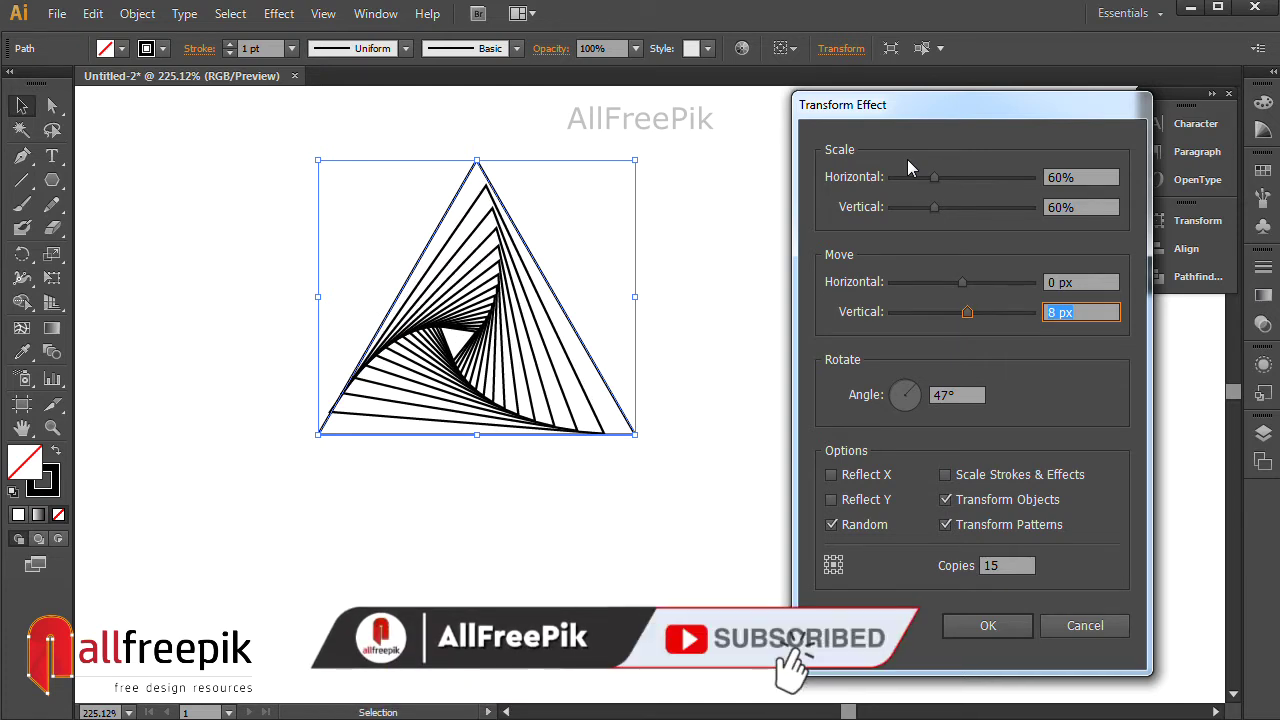
Lower the horizontal scale gradually to 56% and match the vertical scale at 56%
key(shift+Tab)
key(shift+Tab)
key(shift+Tab)
key(Up)
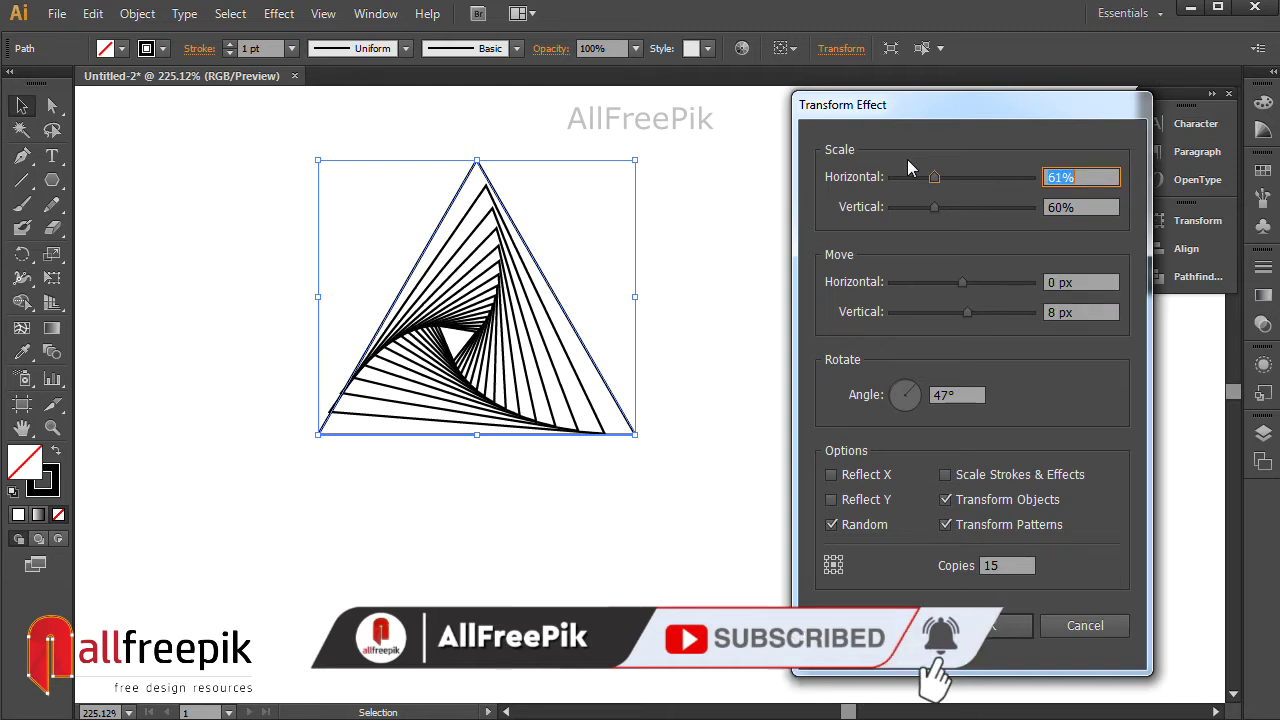
key(Down)
key(Down)
key(Down)
key(Down)
key(Down)
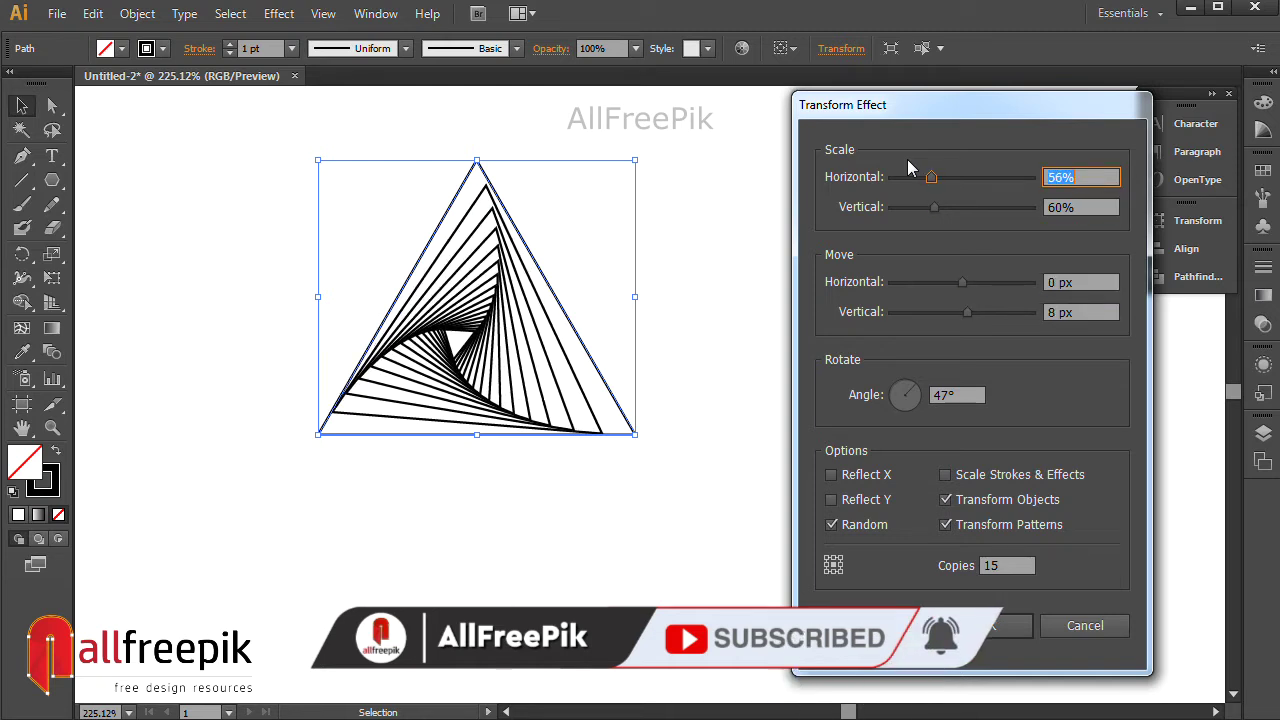
key(Tab)
text(56)
key(Tab)
Set both the horizontal and vertical scale of the triangle copies to 55%
key(shift+Tab)
key(shift+Tab)
text(55)
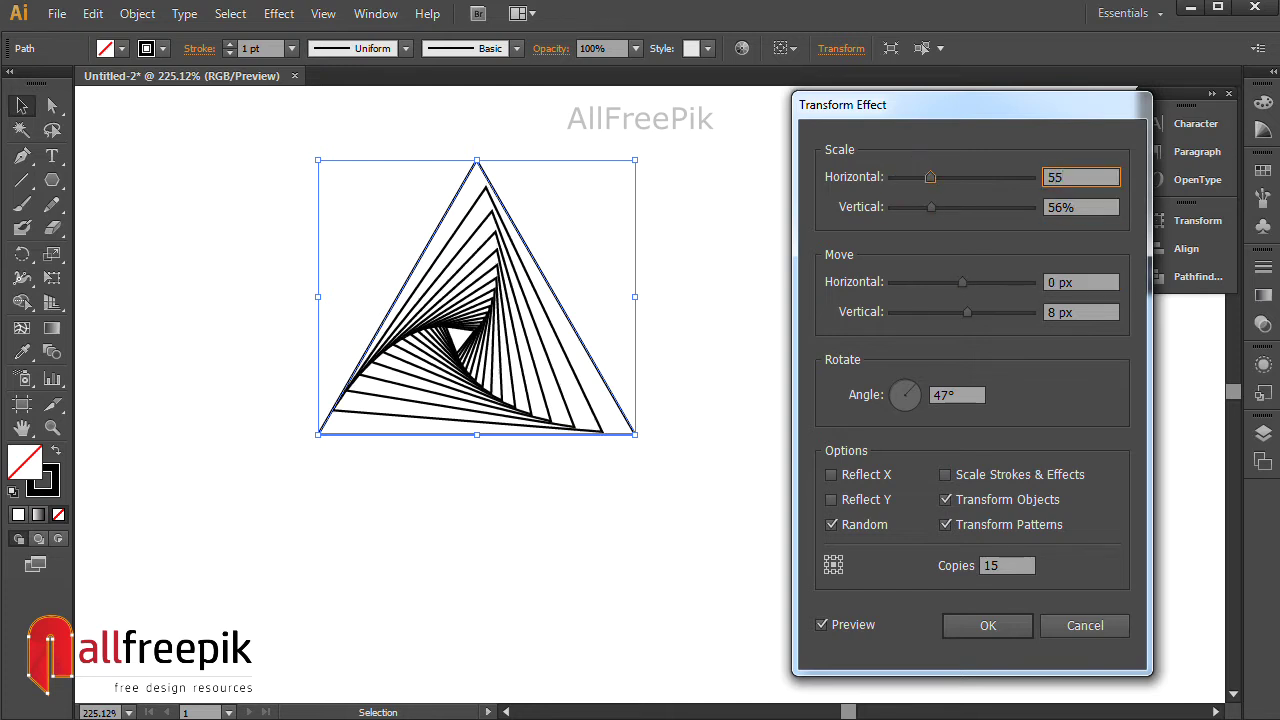
key(Tab)
text(55)
key(Tab)
key(Tab)
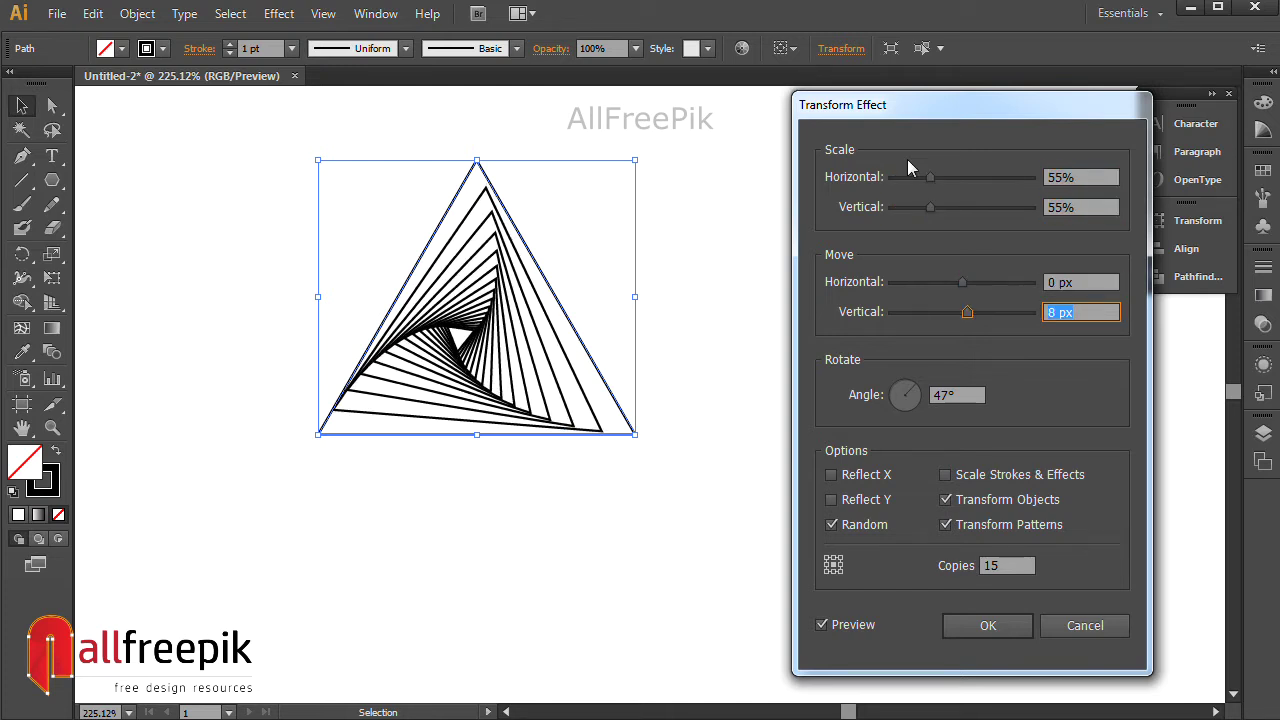
Try vertical moves of 10 px and 8 px for the triangle copies, and settle on 7 px
text(10)
key(Tab)
key(shift+Tab)
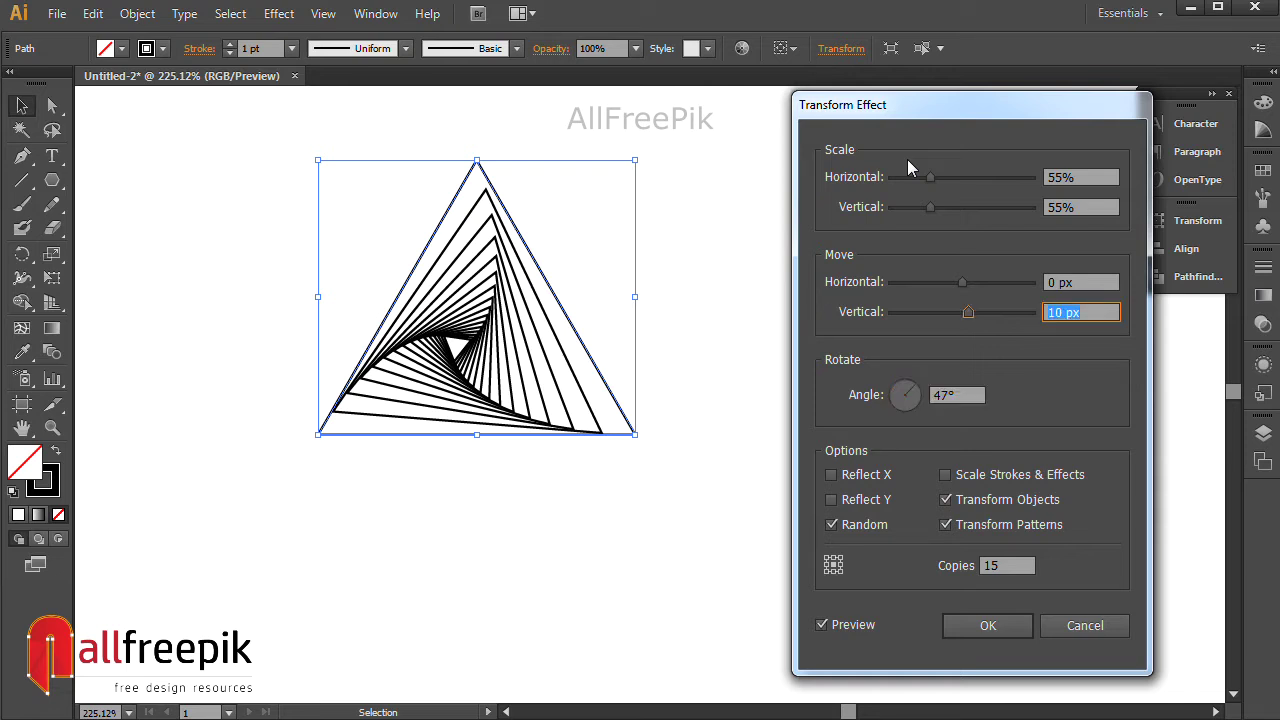
text(8)
key(Tab)
key(shift+Tab)
text(7)
key(Tab)
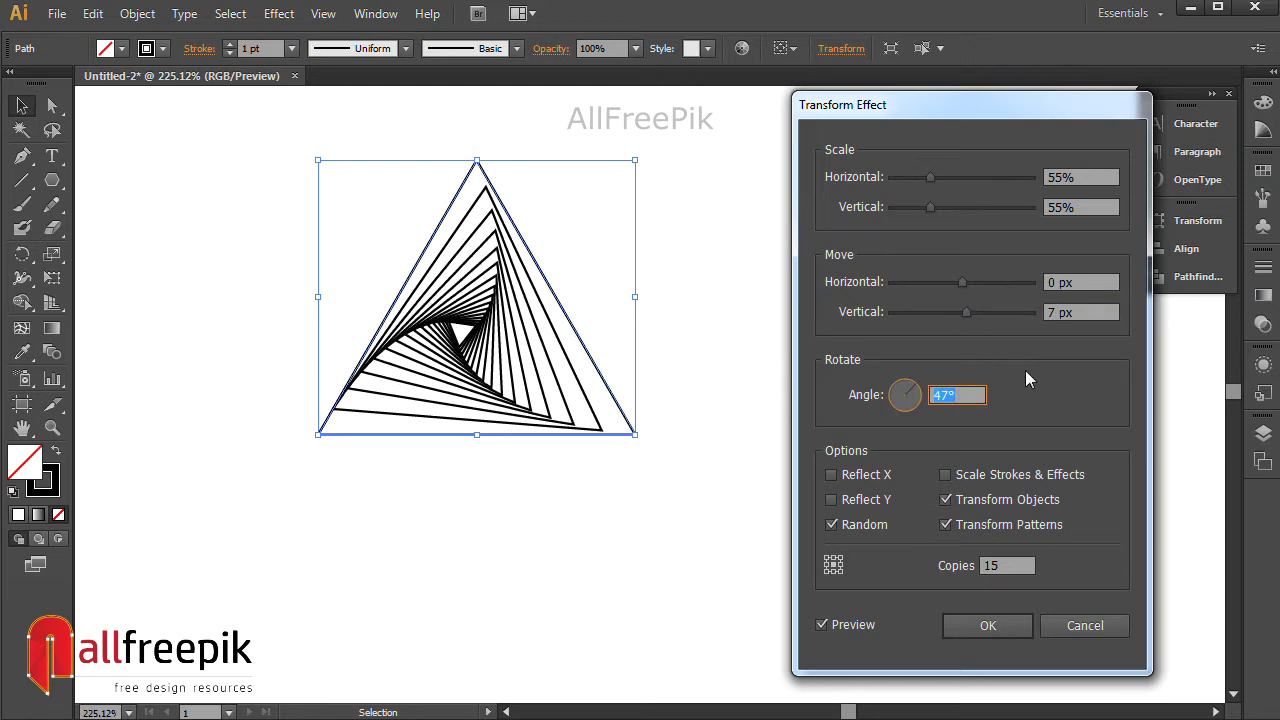
Set the rotation angle to 45° and apply the Transform effect to the triangle
text(45)
key(Tab)
click(1085, 285)
click(1092, 312)
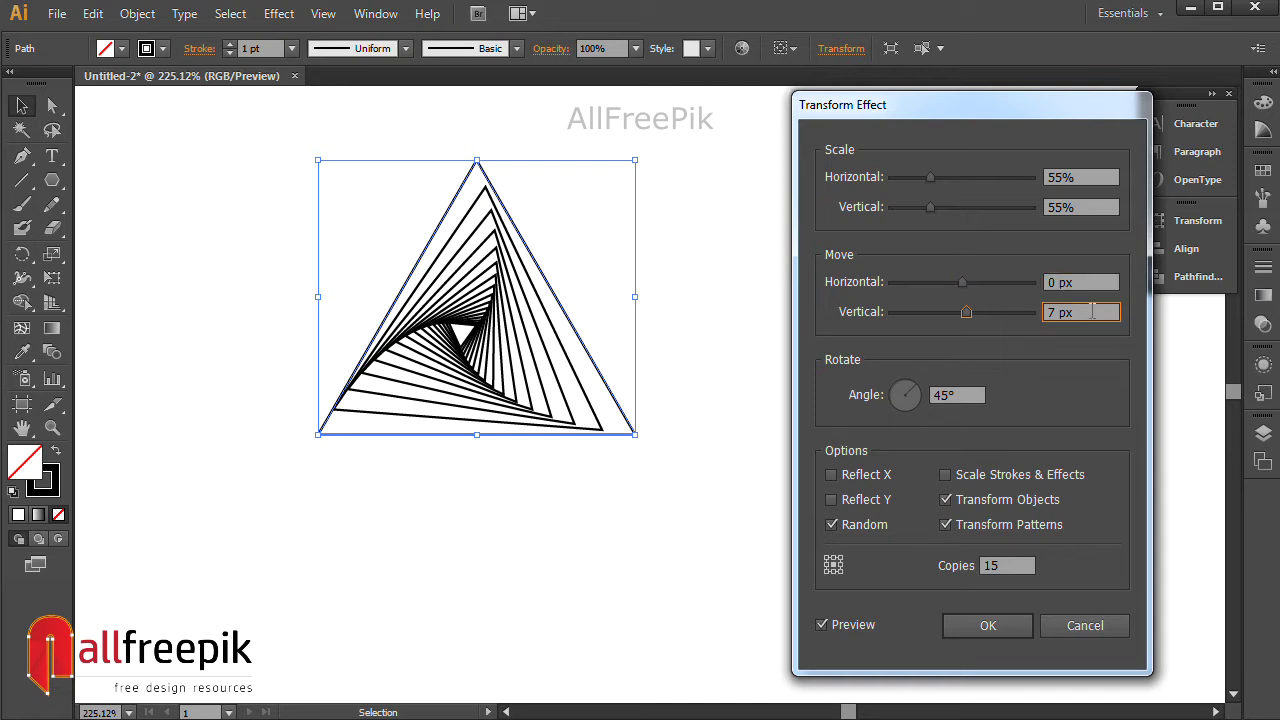
click(1025, 565)
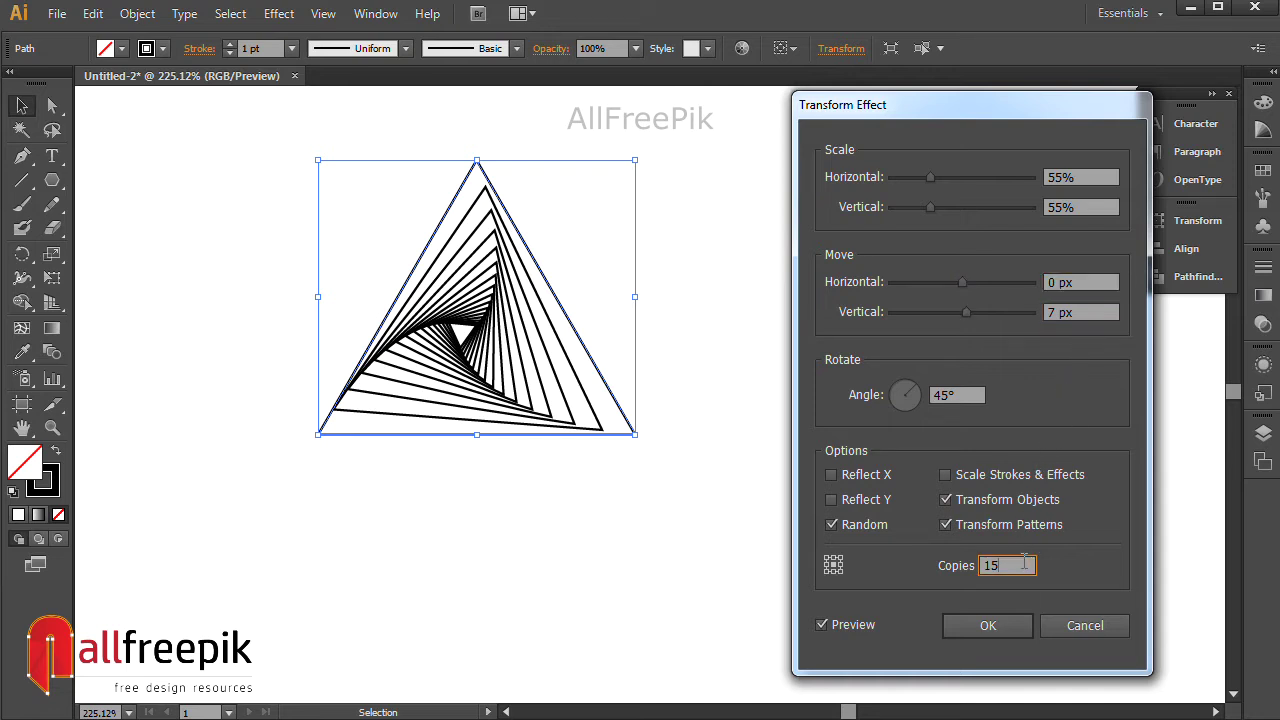
click(987, 626)
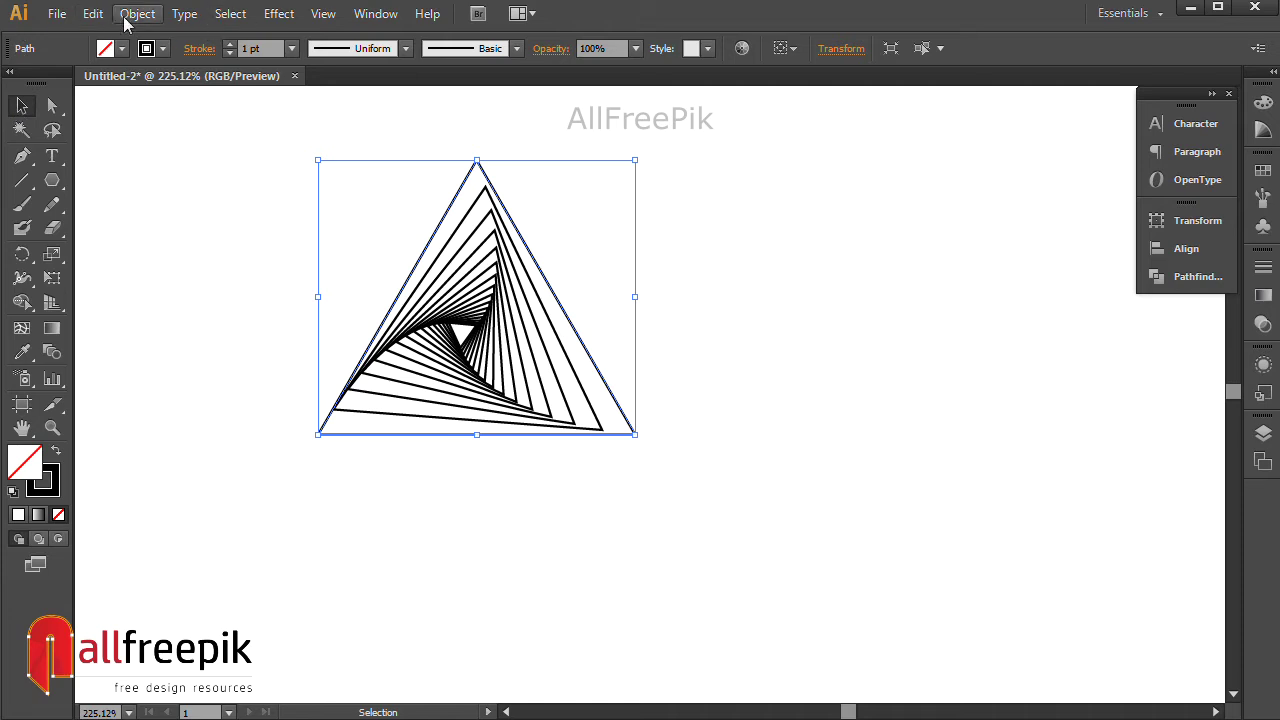
Expand the appearance of the transformed triangle into editable paths and deselect the artwork
click(123, 17)
click(217, 250)
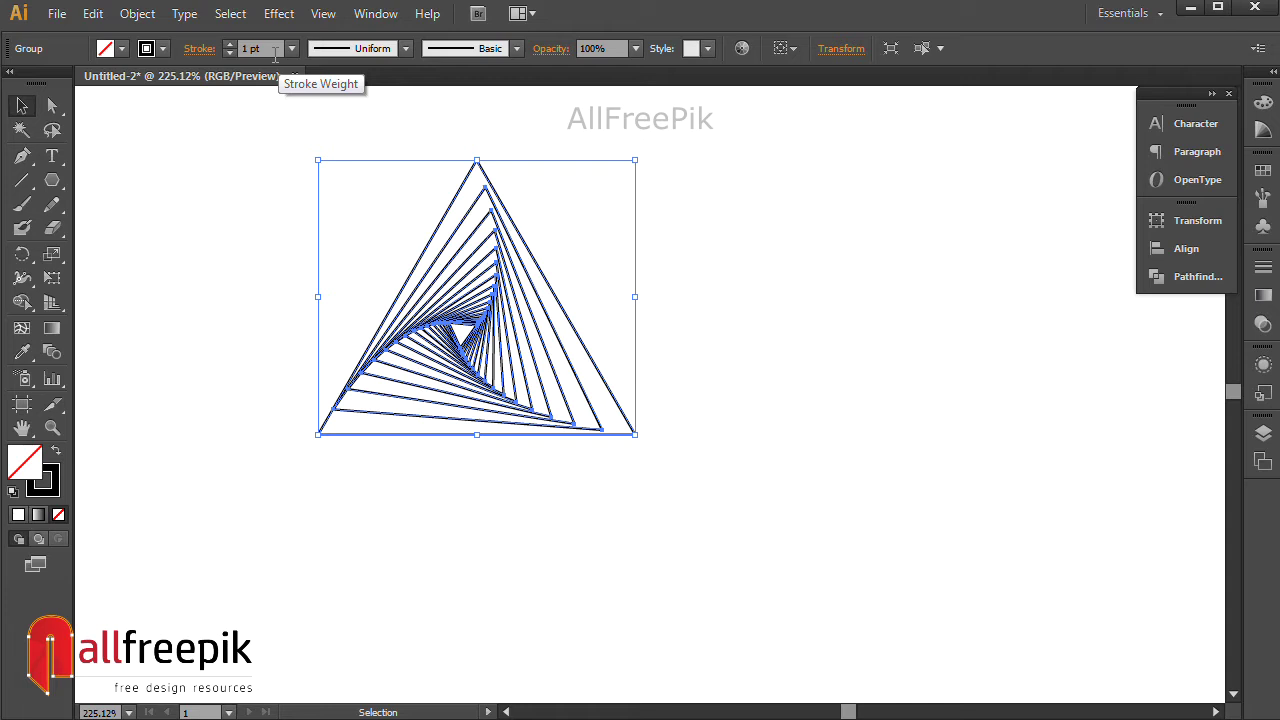
click(252, 222)
ctrl+alt+click(727, 366)
ctrl+alt+click(727, 366)
drag(522, 363, 799, 328)
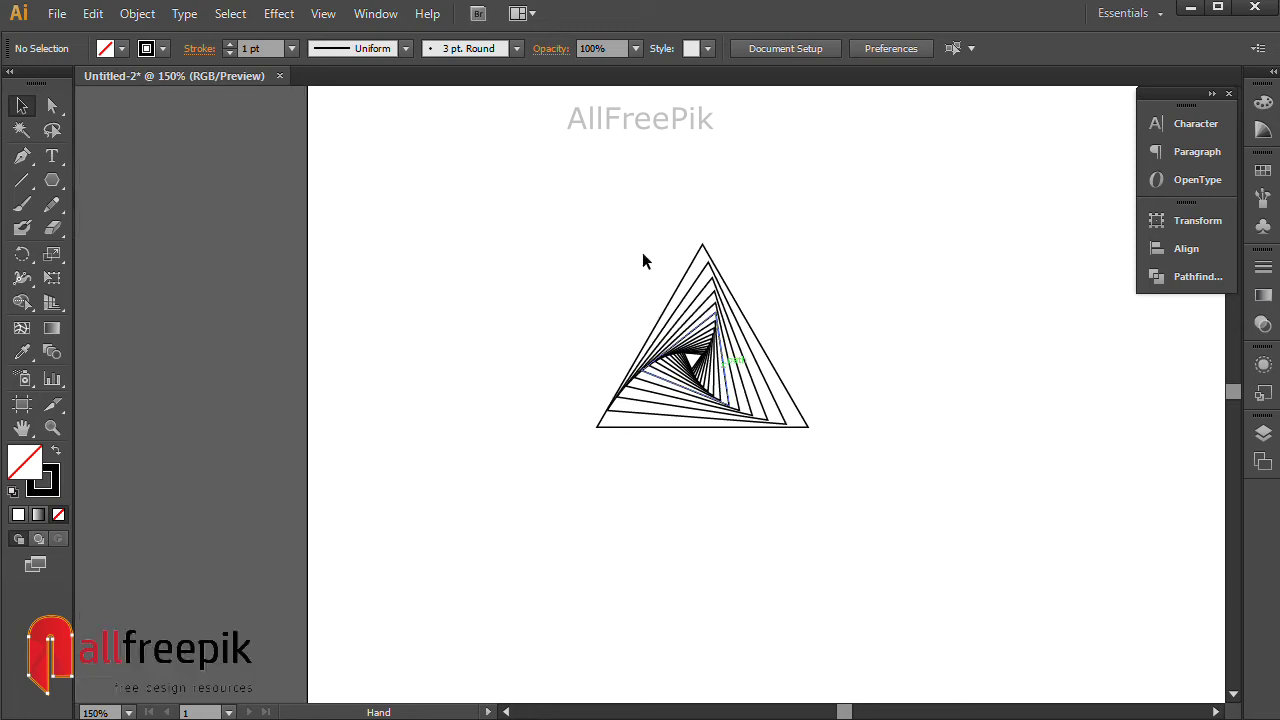
Duplicate the spiral triangle, rotate the copy 180°, and fit it against the original's slanted side to form a parallelogram
click(737, 380)
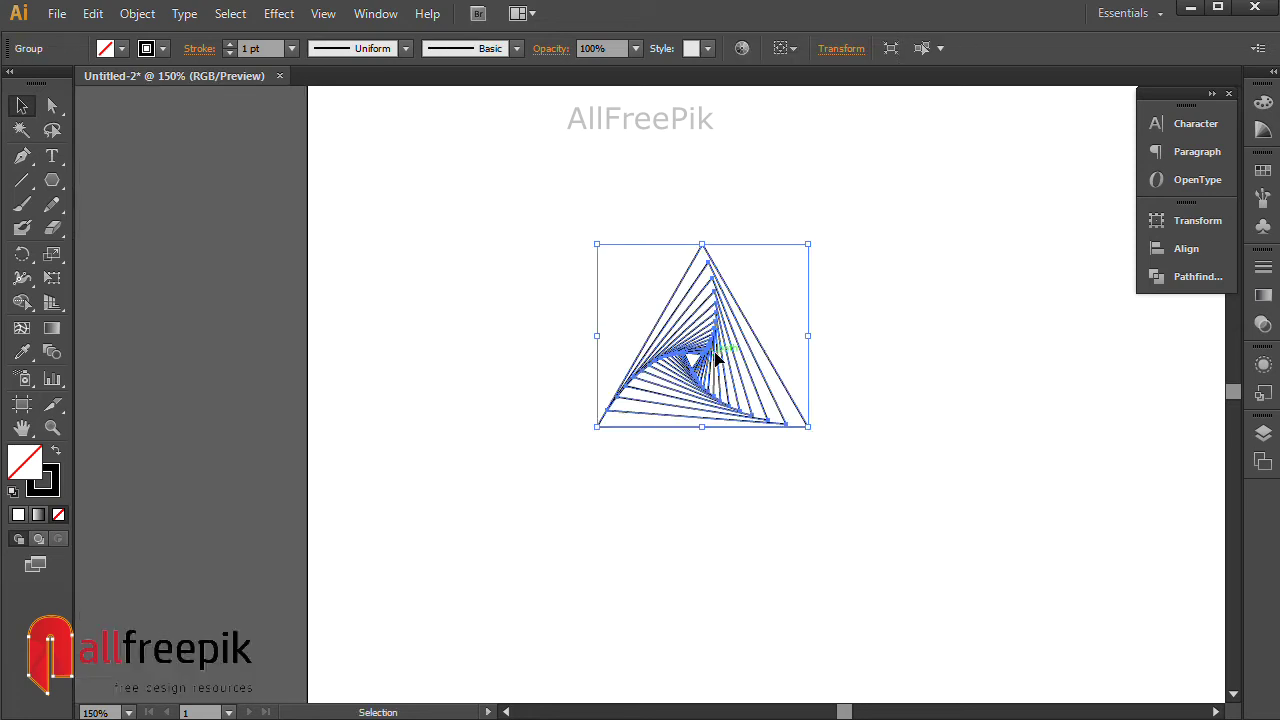
drag(716, 358, 928, 379)
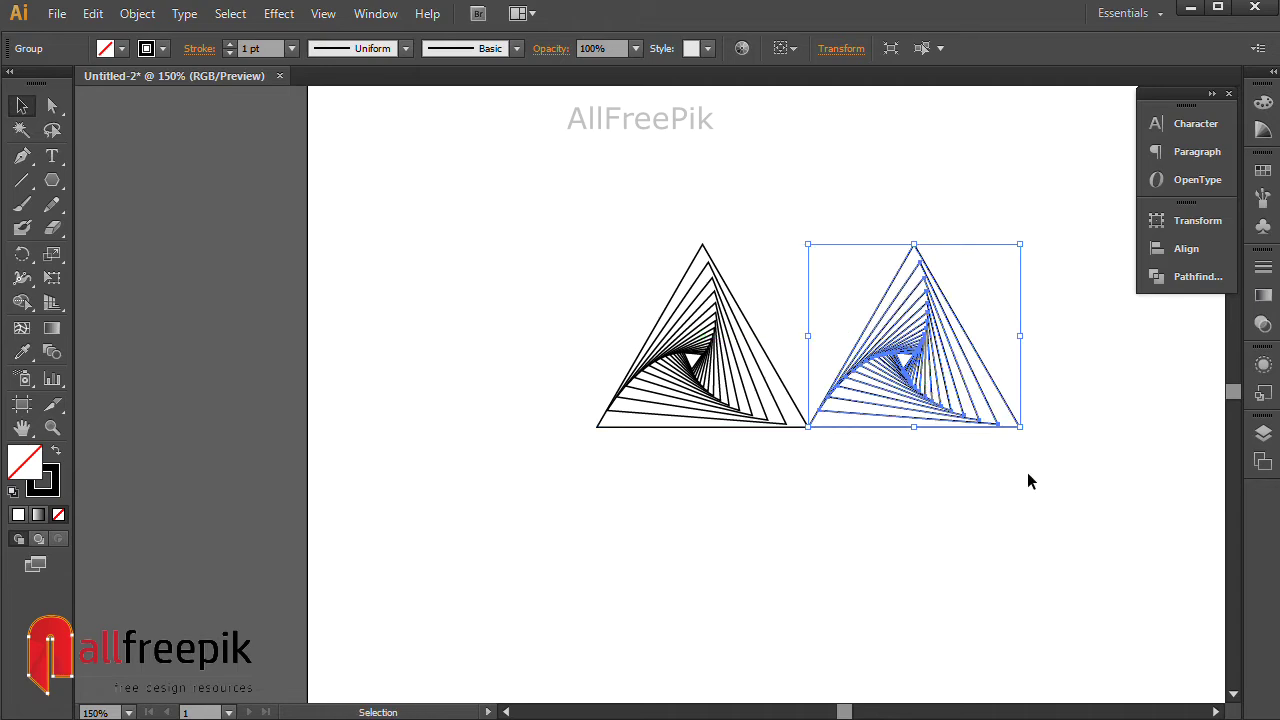
drag(1026, 431, 746, 126)
drag(900, 286, 800, 300)
click(955, 502)
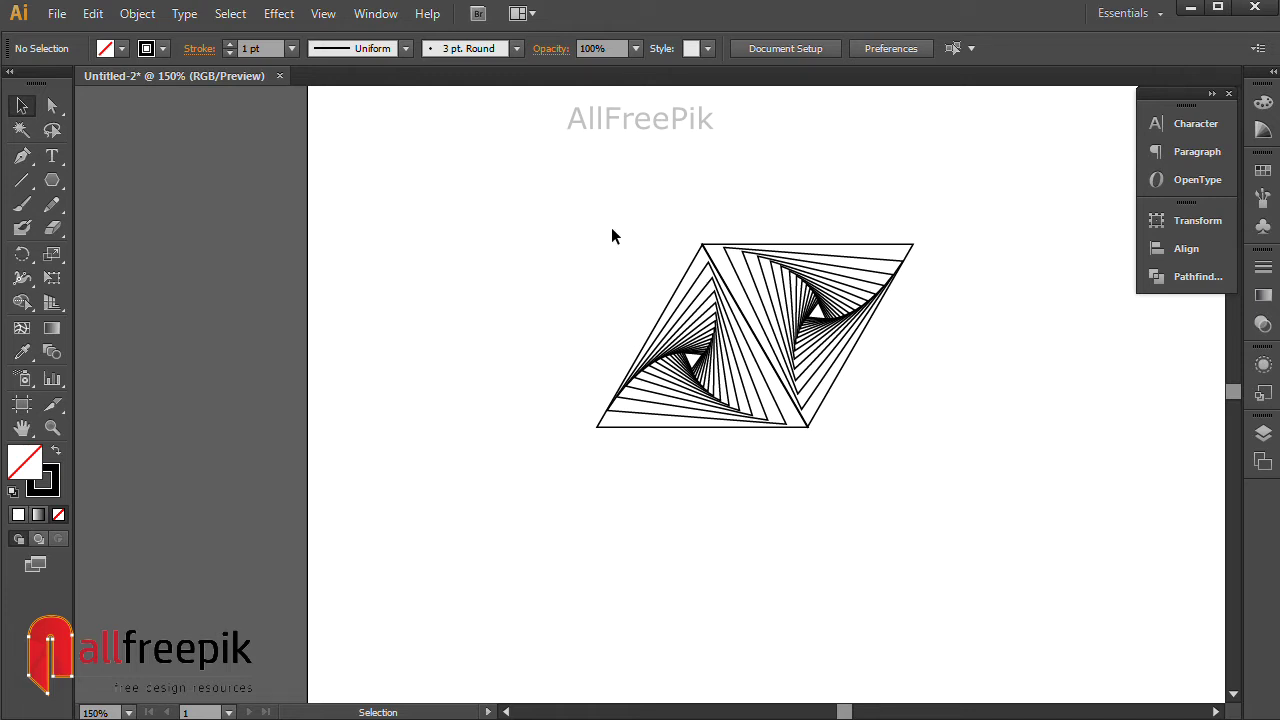
Give the strokes of both spiral triangles round caps and round corner joins, and deselect them
drag(612, 236, 930, 440)
click(1263, 267)
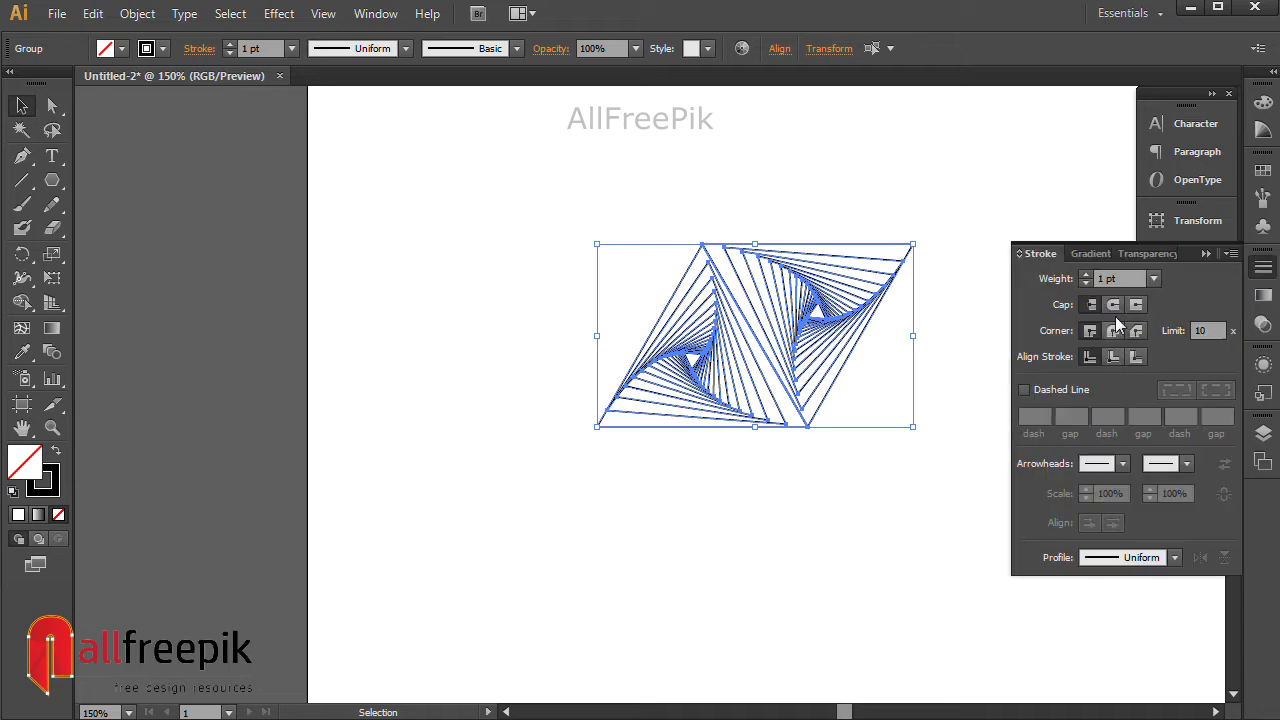
key(ctrl+shift+a)
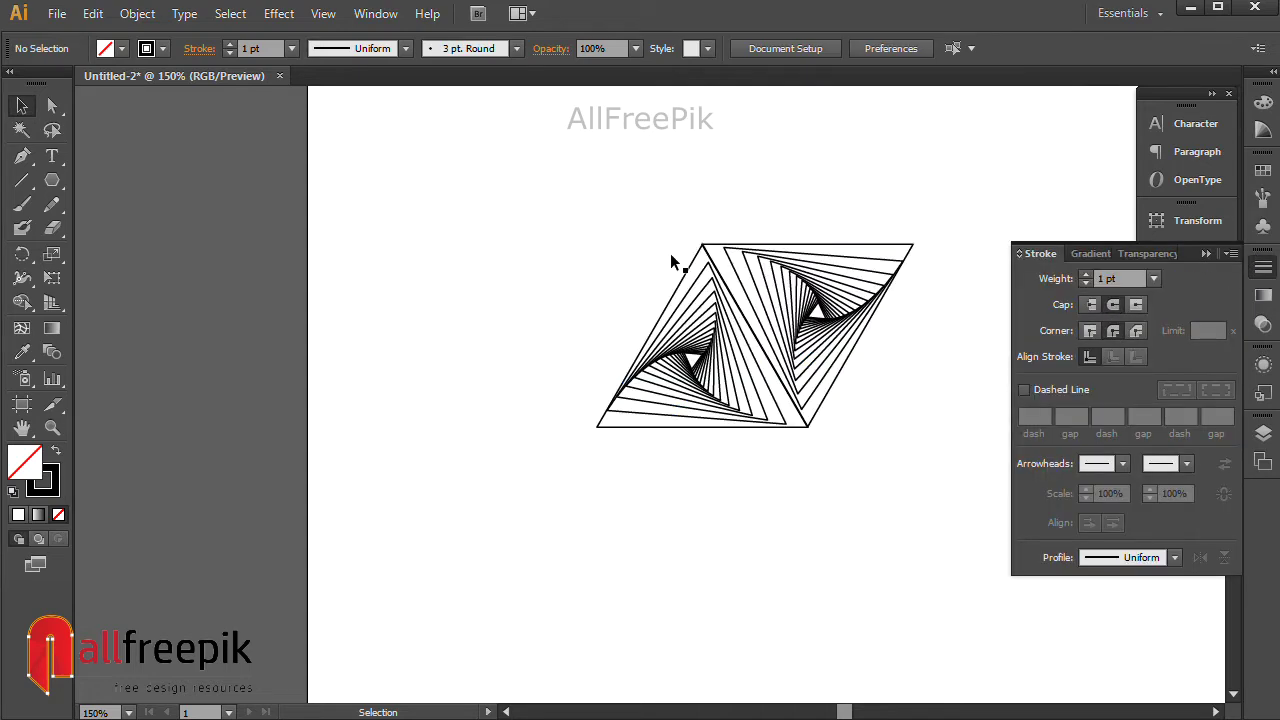
Make a new pattern from the two joined spiral triangles
drag(666, 194, 770, 268)
key(ctrl+1)
click(138, 16)
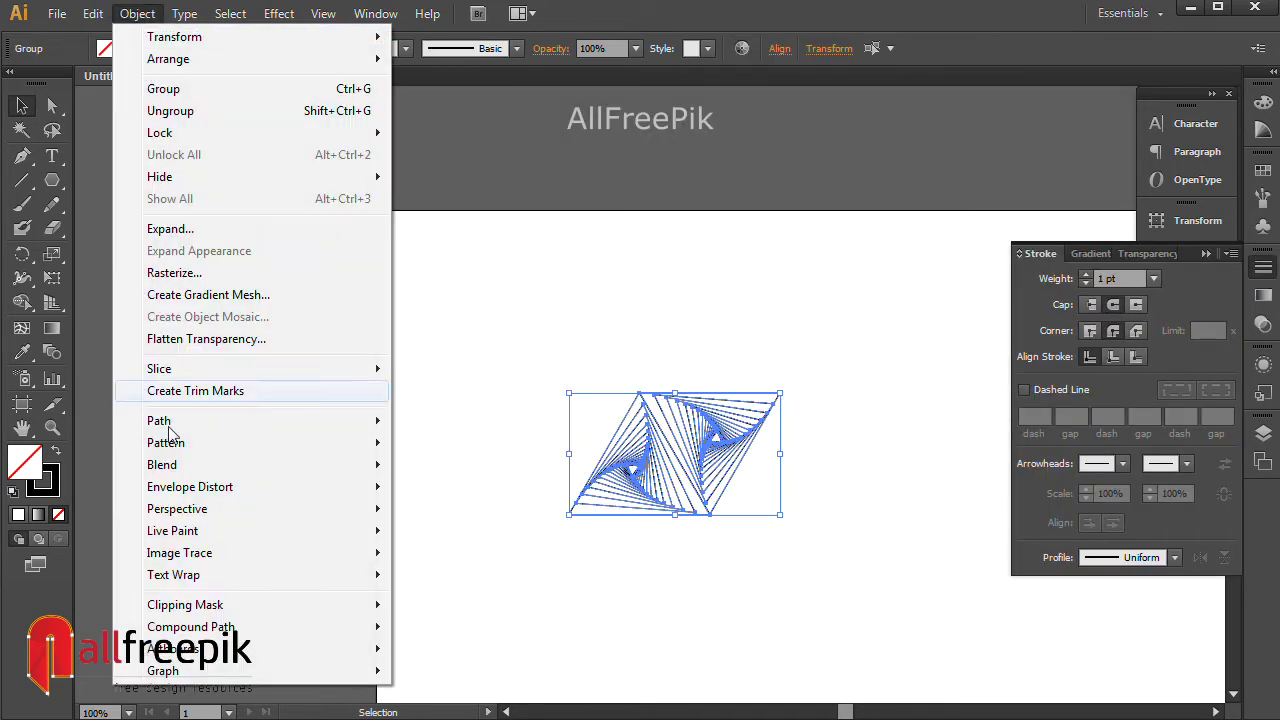
mouse_move(200, 450)
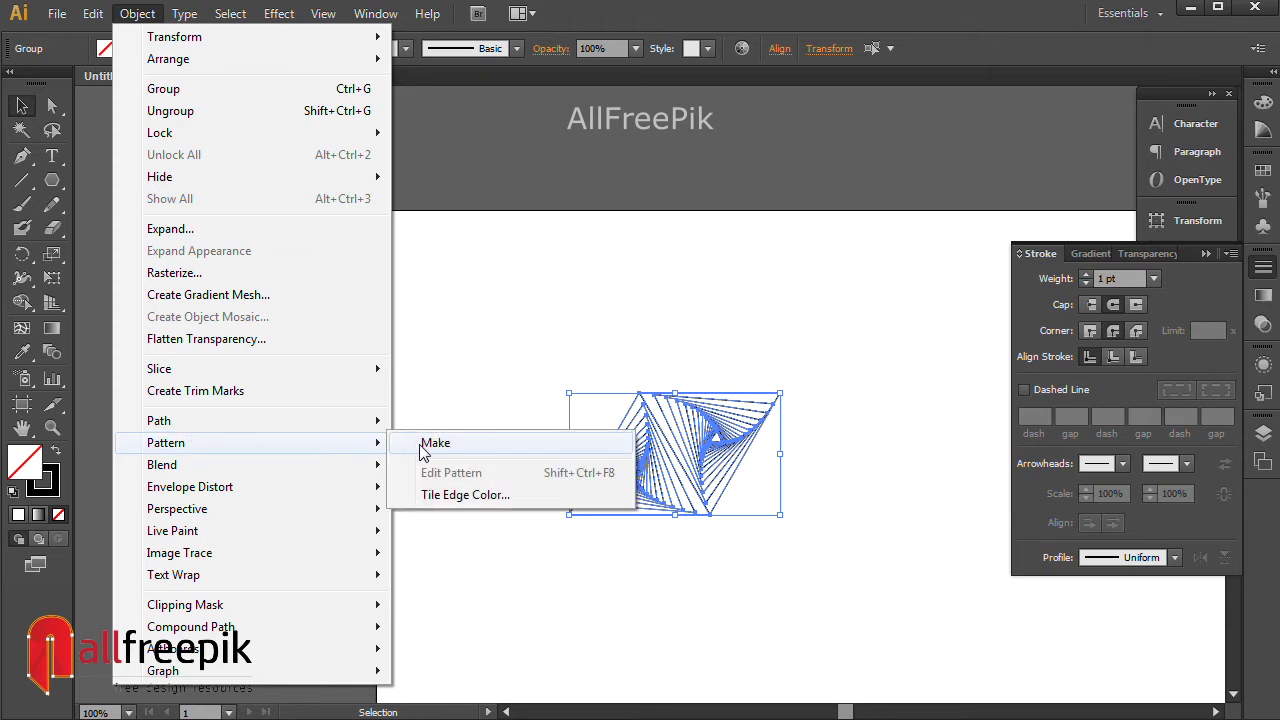
click(430, 443)
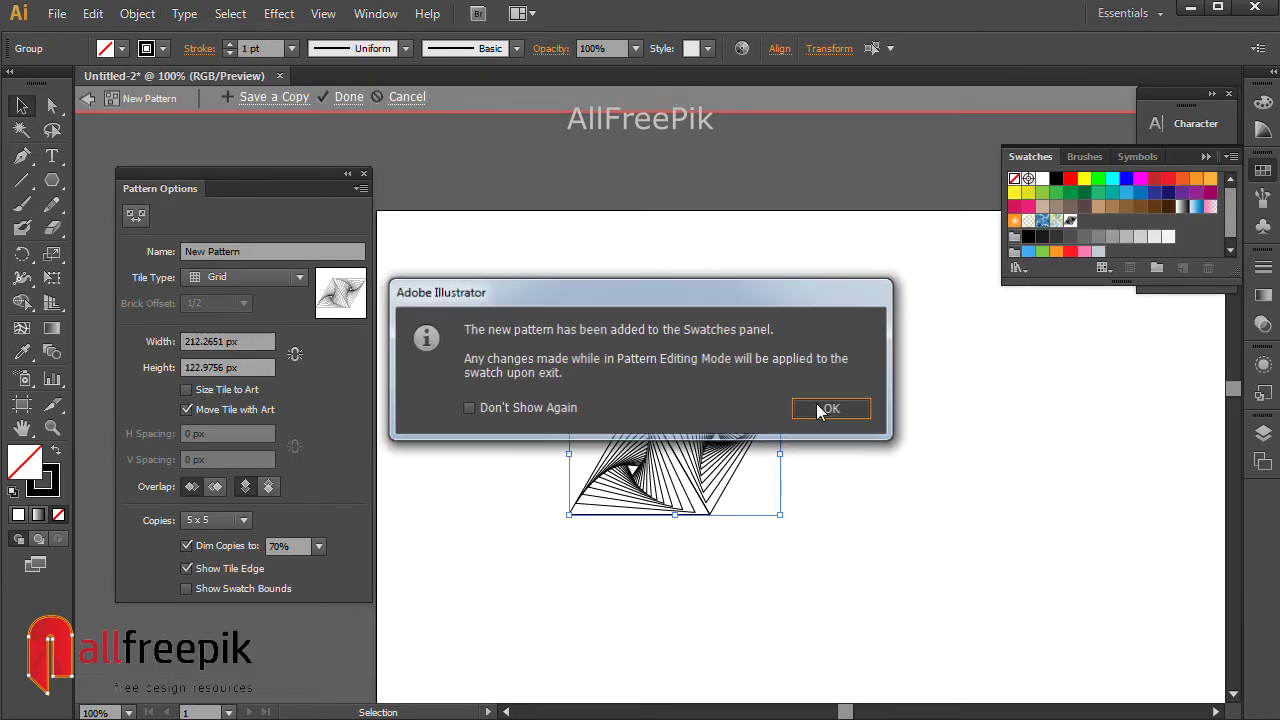
click(829, 408)
Try the Grid, Hex by Row, Hex by Column and Brick by Column tile types, and settle on Brick by Row
click(280, 276)
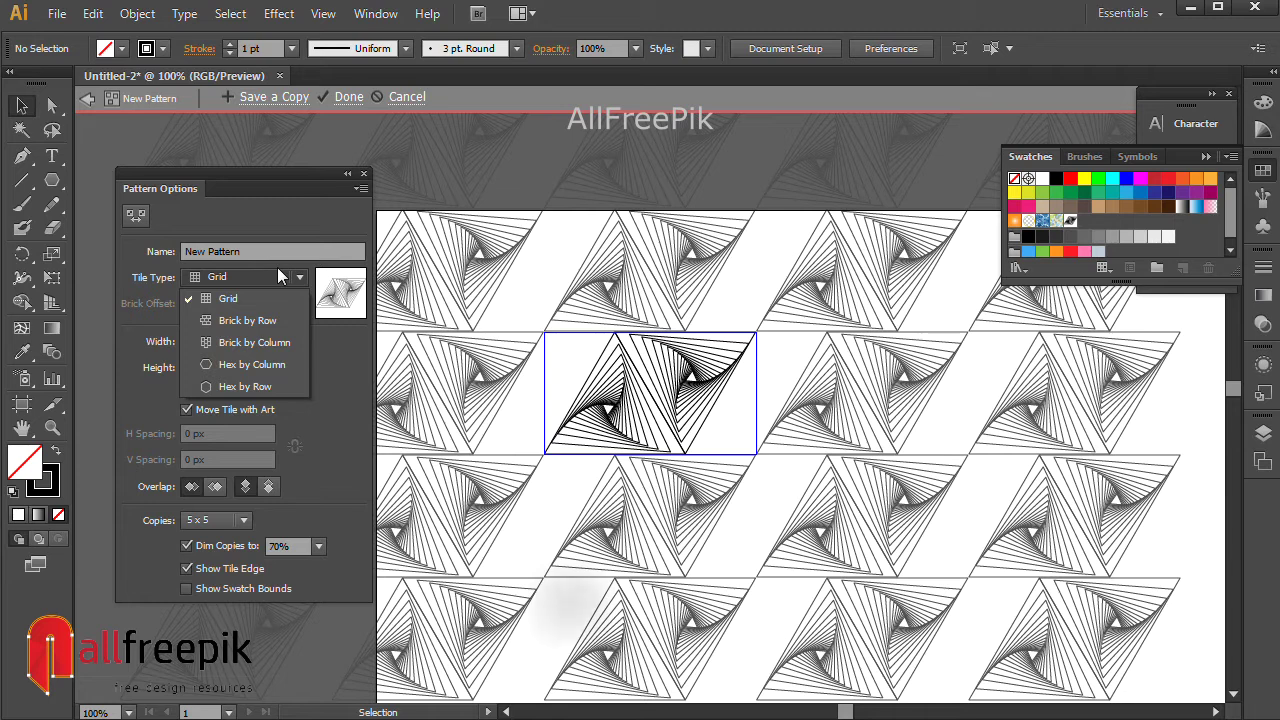
click(248, 326)
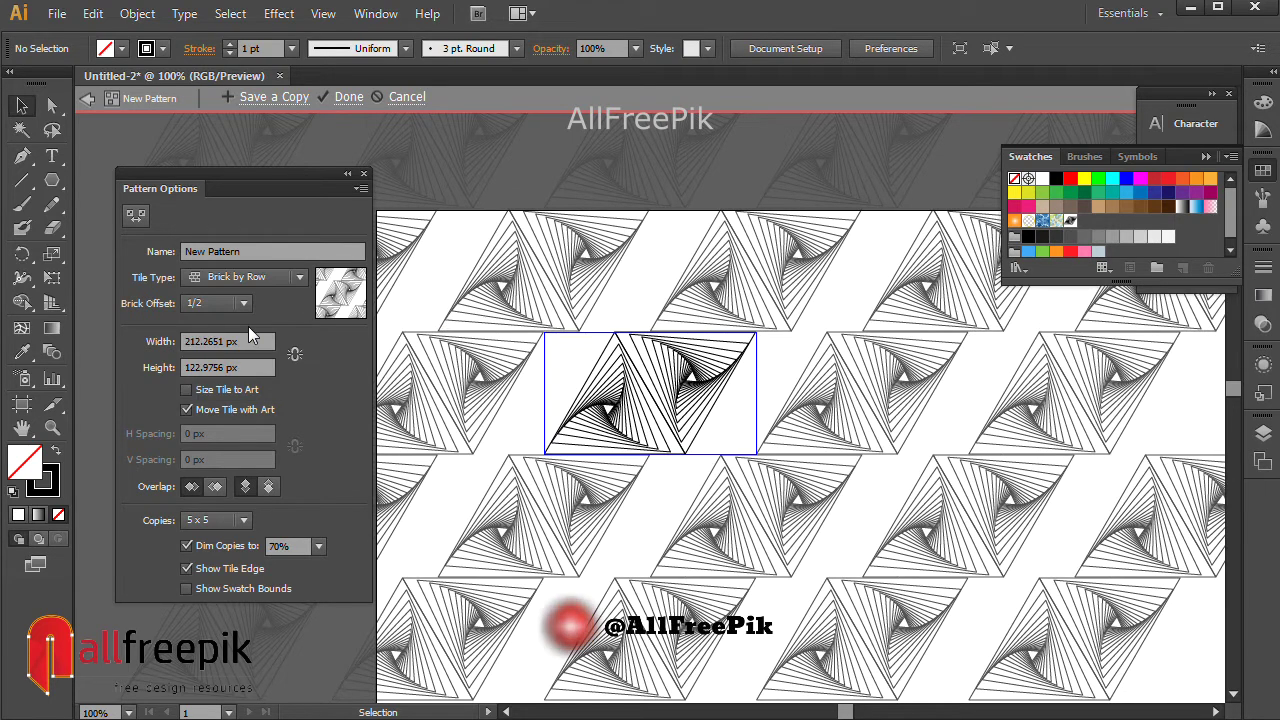
click(262, 278)
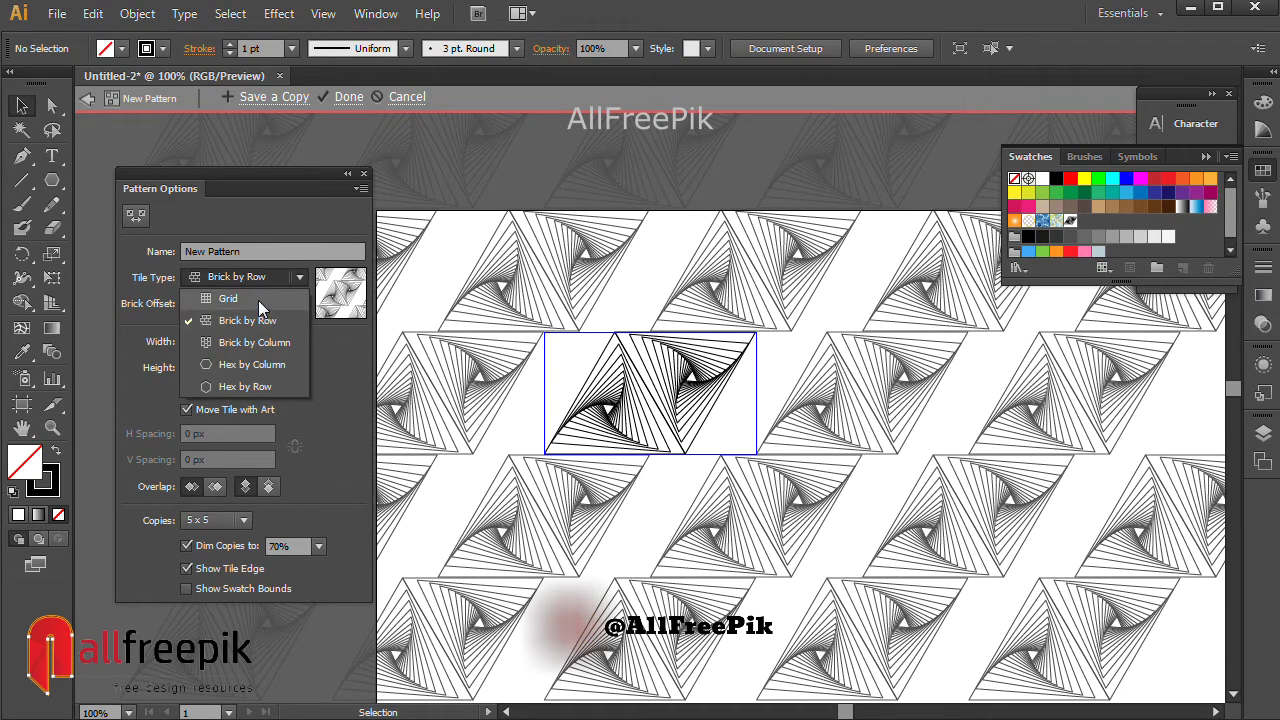
click(258, 298)
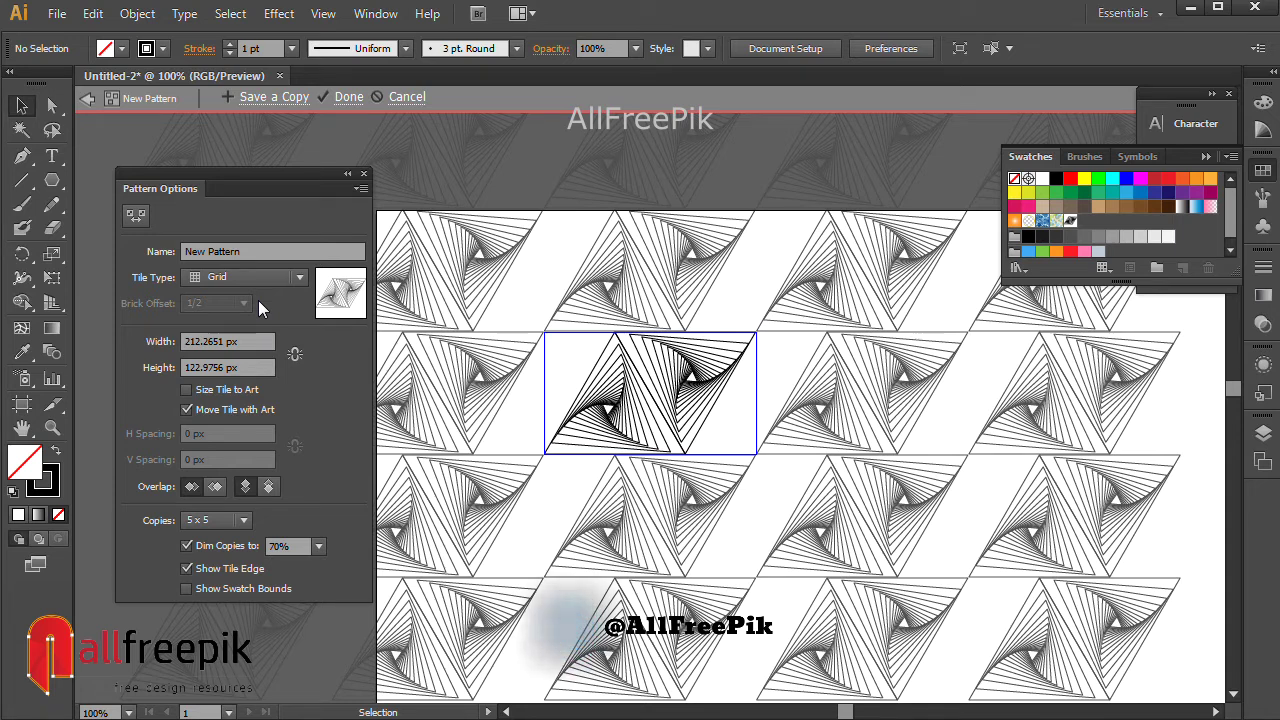
click(259, 280)
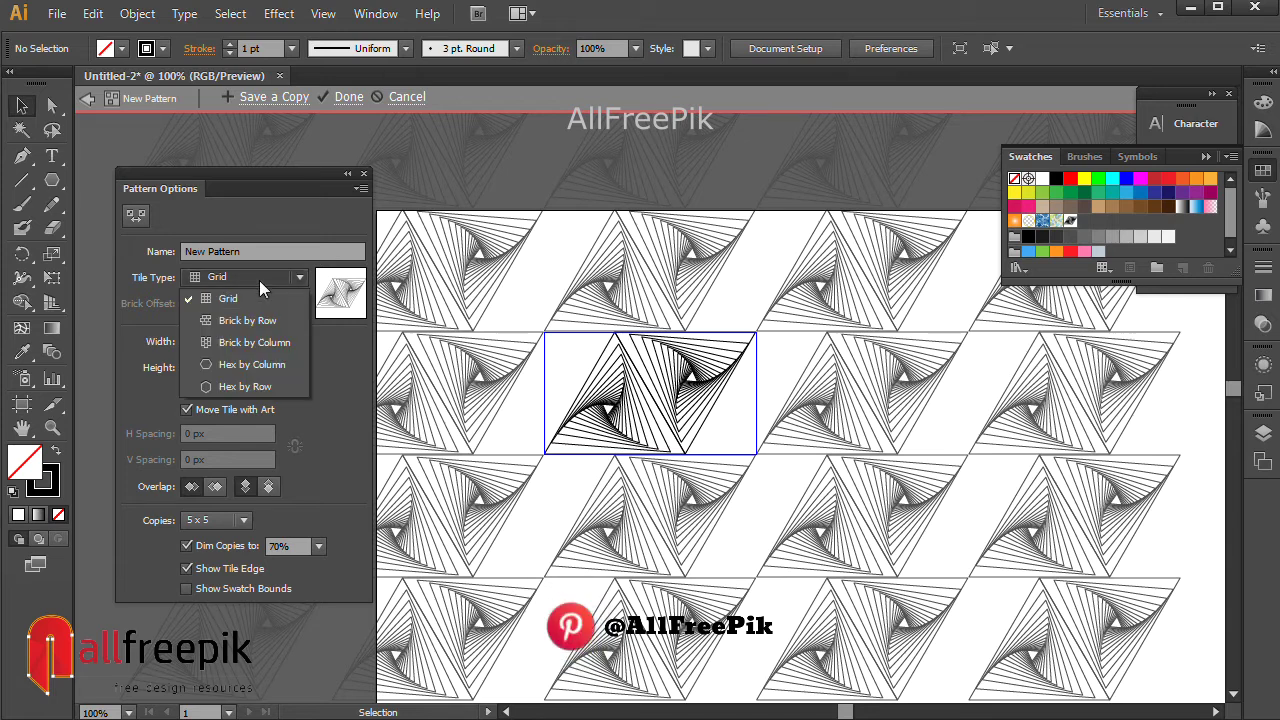
click(238, 386)
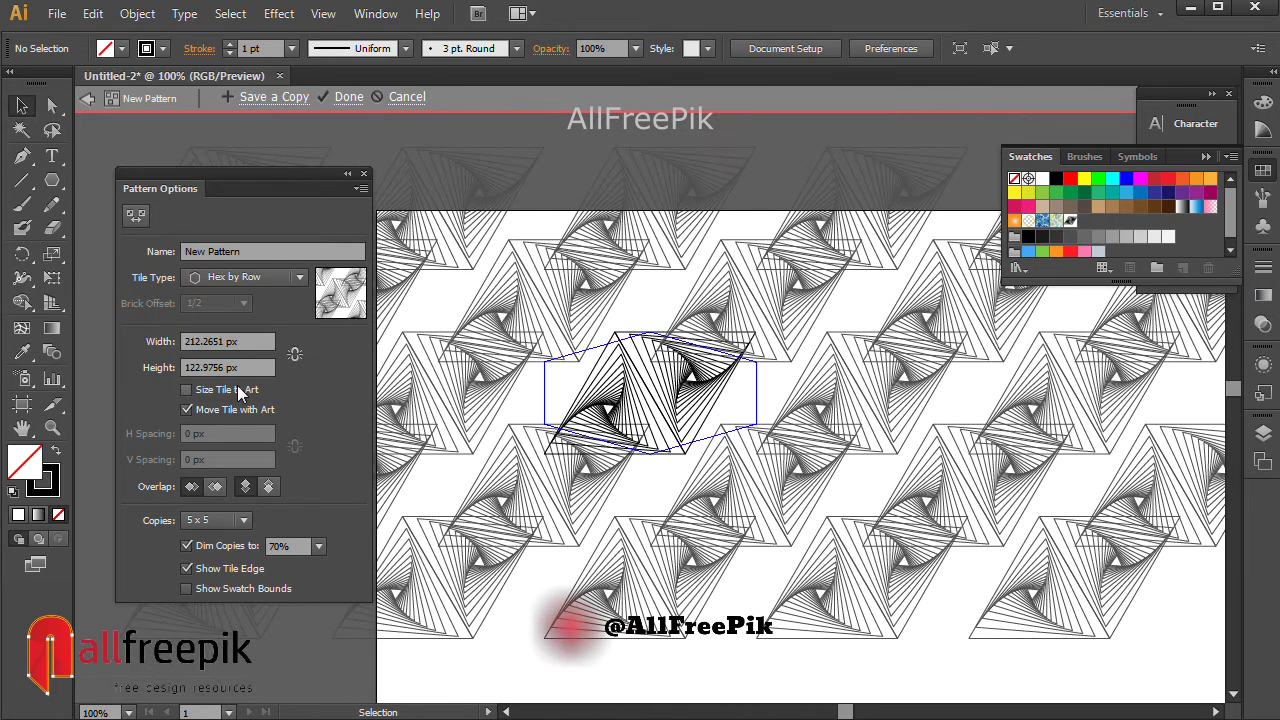
click(230, 279)
click(227, 362)
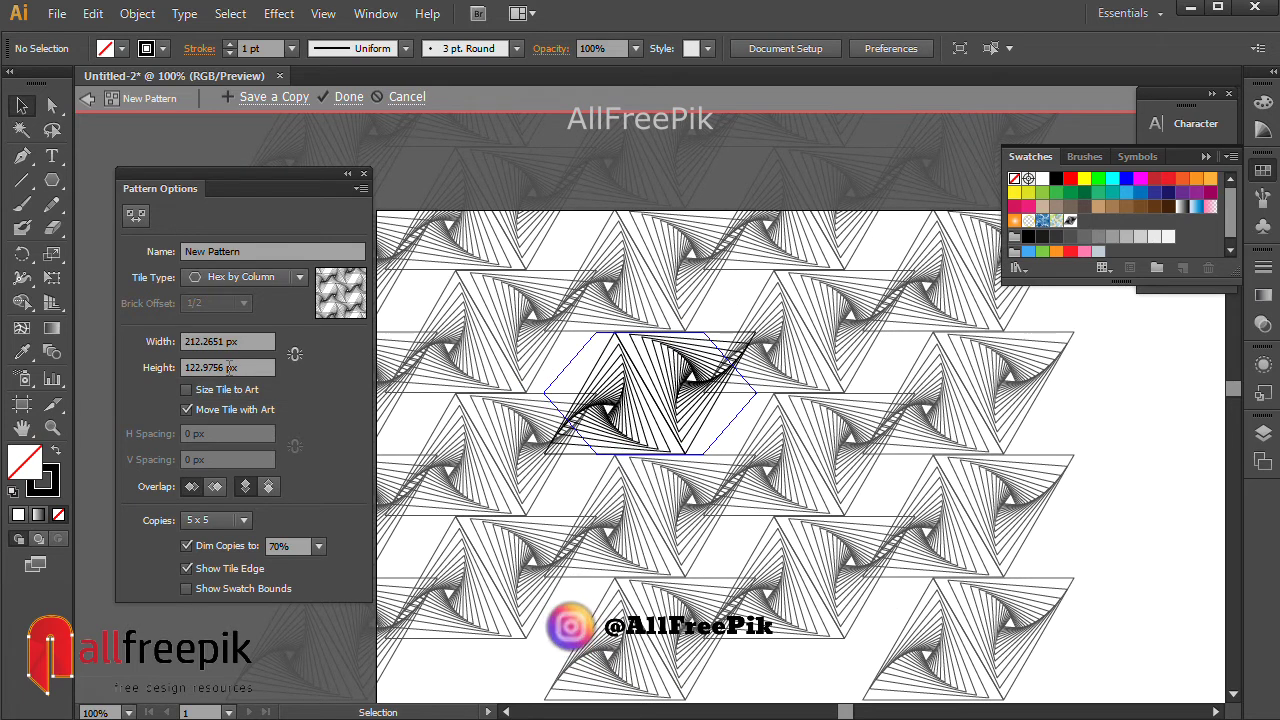
click(232, 280)
click(240, 352)
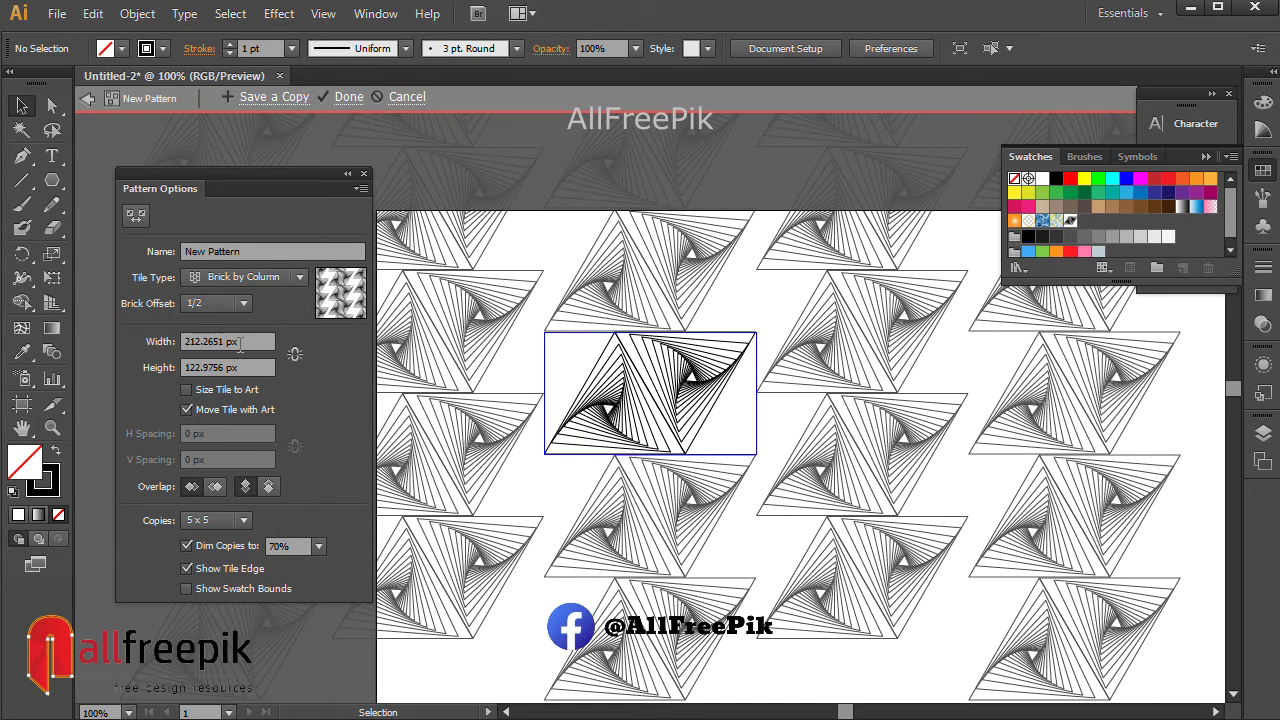
click(229, 281)
click(230, 320)
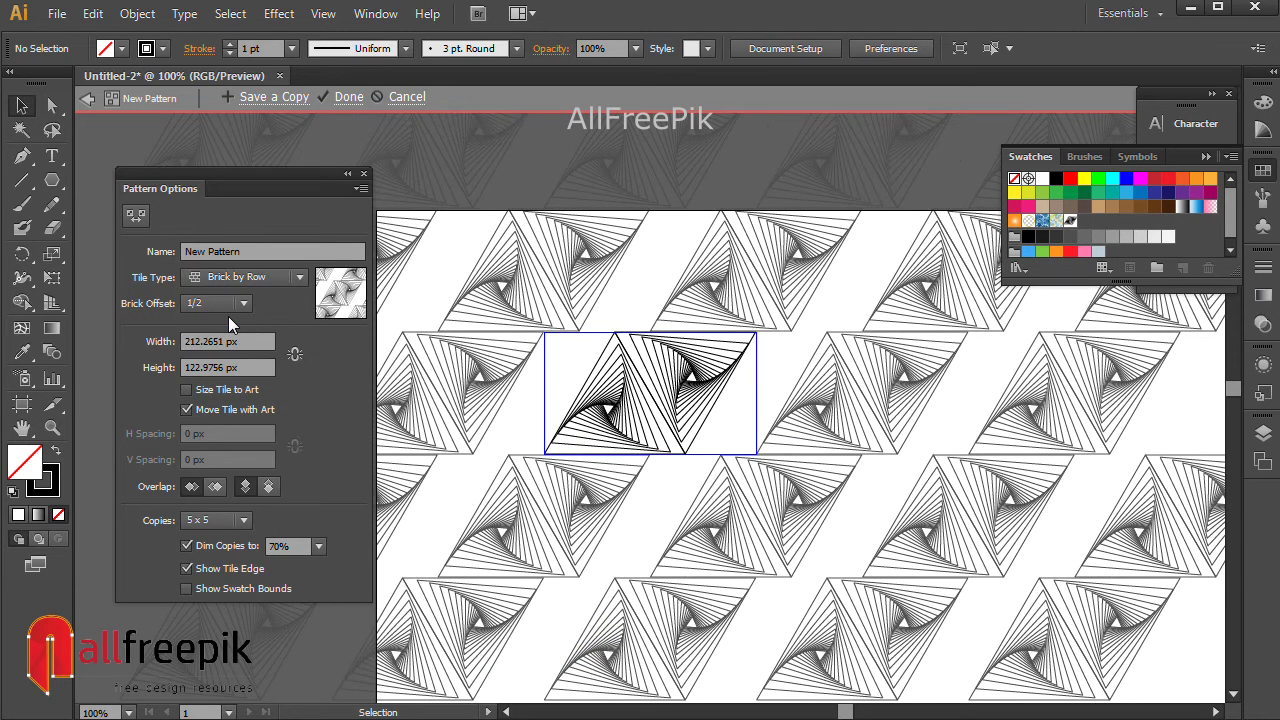
Reduce the pattern tile's width to 141 px so the neighbouring triangles interlock
click(258, 343)
key(Down)
key(Down)
key(Down)
key(Down)
key(Down)
key(Down)
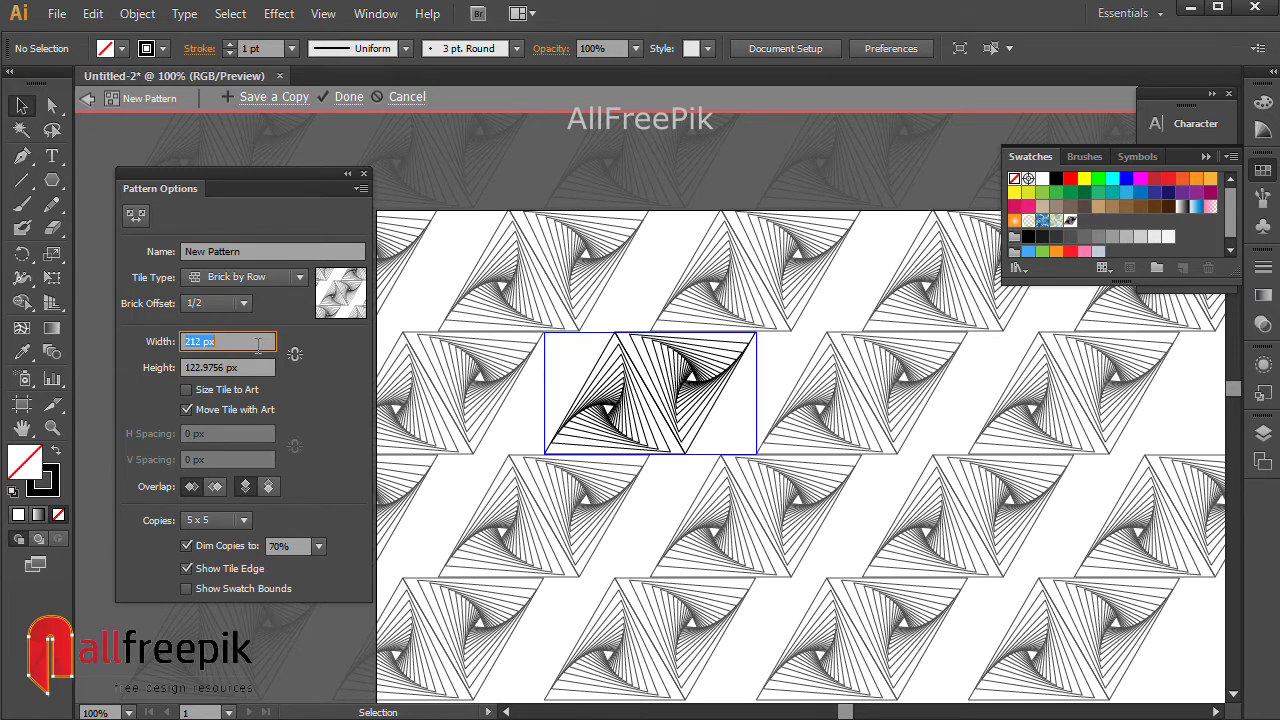
key(Down)
key(Down)
key(Down)
key(Down)
key(Down)
key(Down)
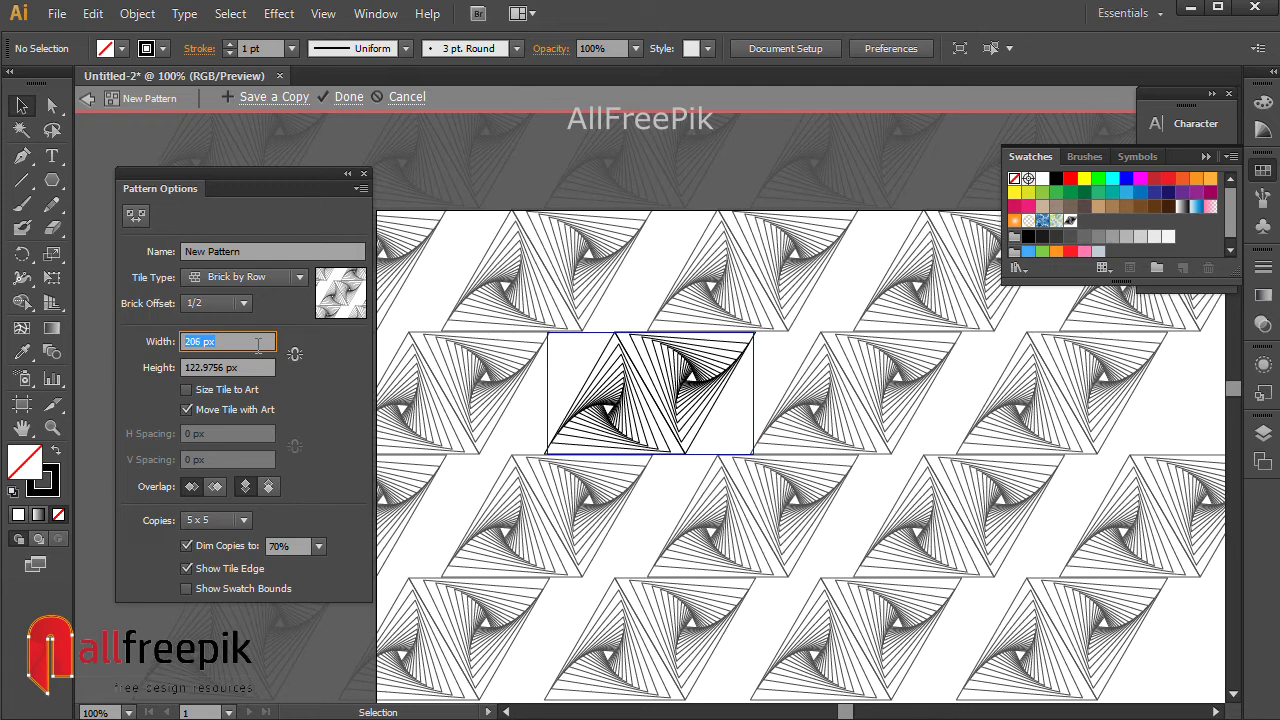
key(Down)
key(Down)
key(Down)
key(Down)
key(Down)
key(Down)
key(Down)
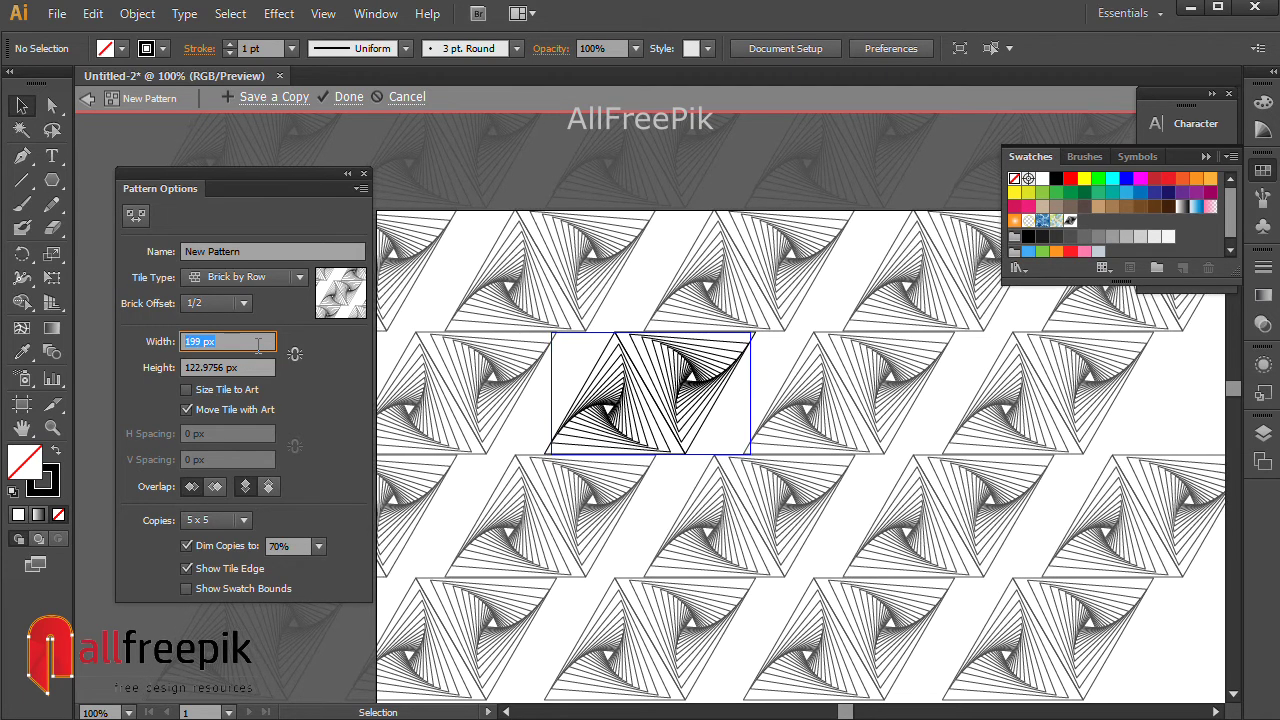
key(Down)
key(Down)
key(Down)
key(Down)
key(Down)
key(Down)
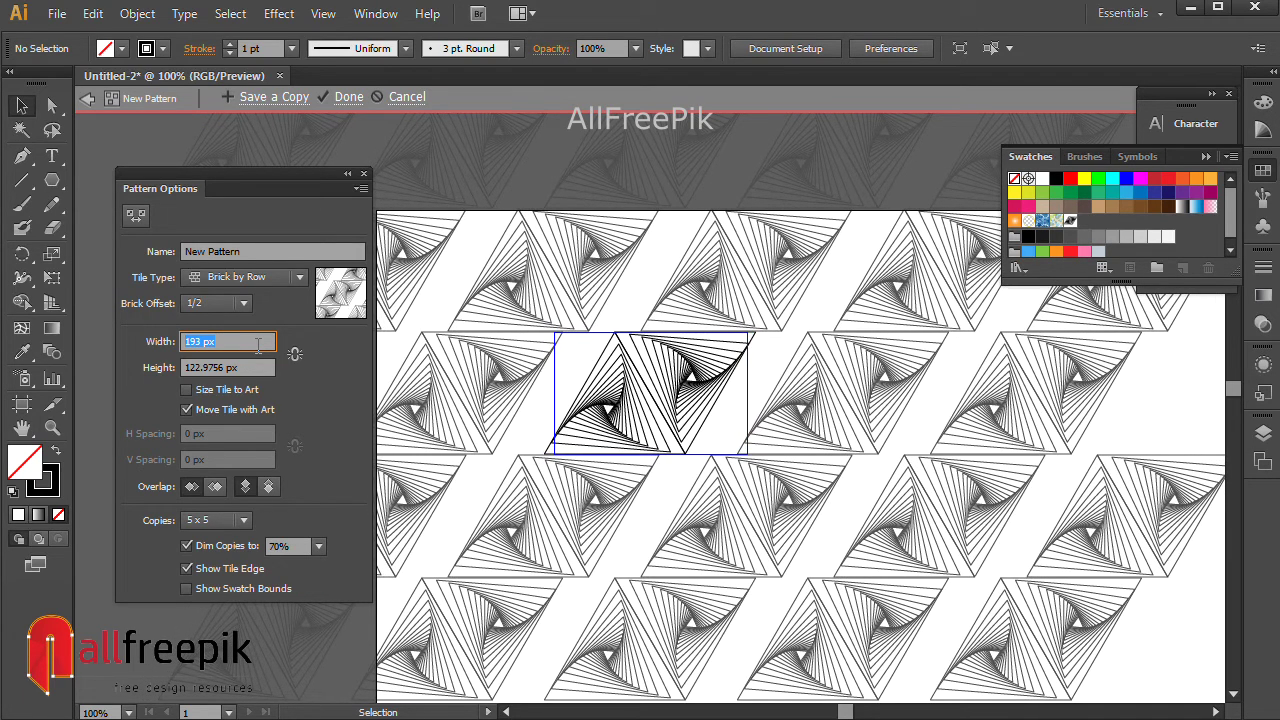
key(Down)
key(Down)
key(Down)
key(Down)
key(Down)
key(Down)
key(Down)
key(Down)
key(Down)
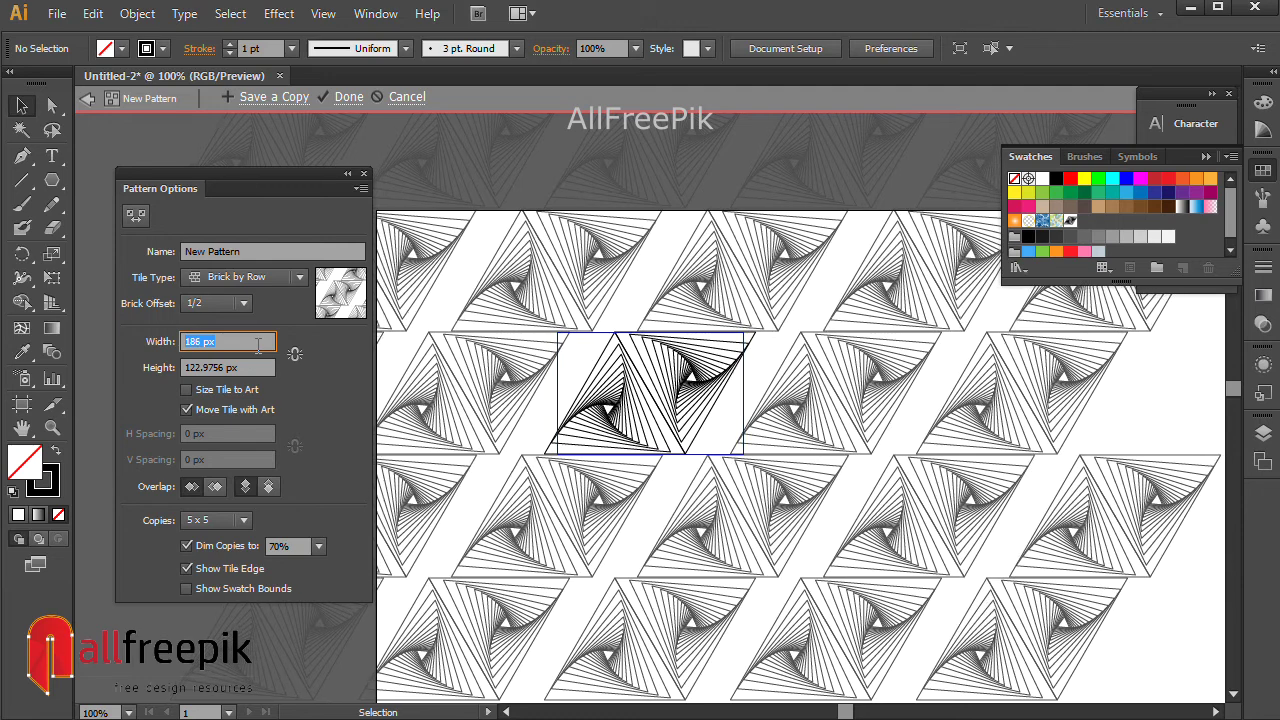
key(Down)
key(Down)
key(Down)
key(Down)
key(Down)
key(Down)
key(Down)
key(Down)
key(Down)
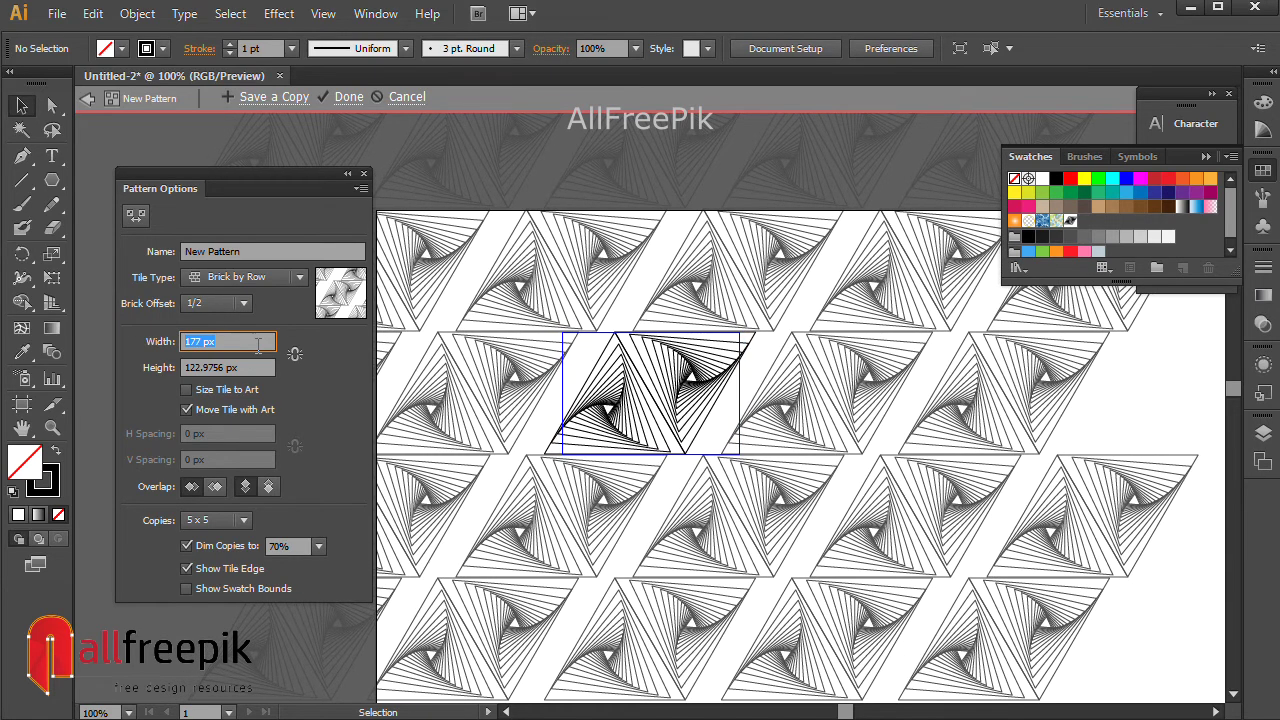
key(Down)
key(Down)
key(Down)
key(Down)
key(Down)
key(Down)
key(Down)
key(Down)
key(Down)
key(Down)
key(Down)
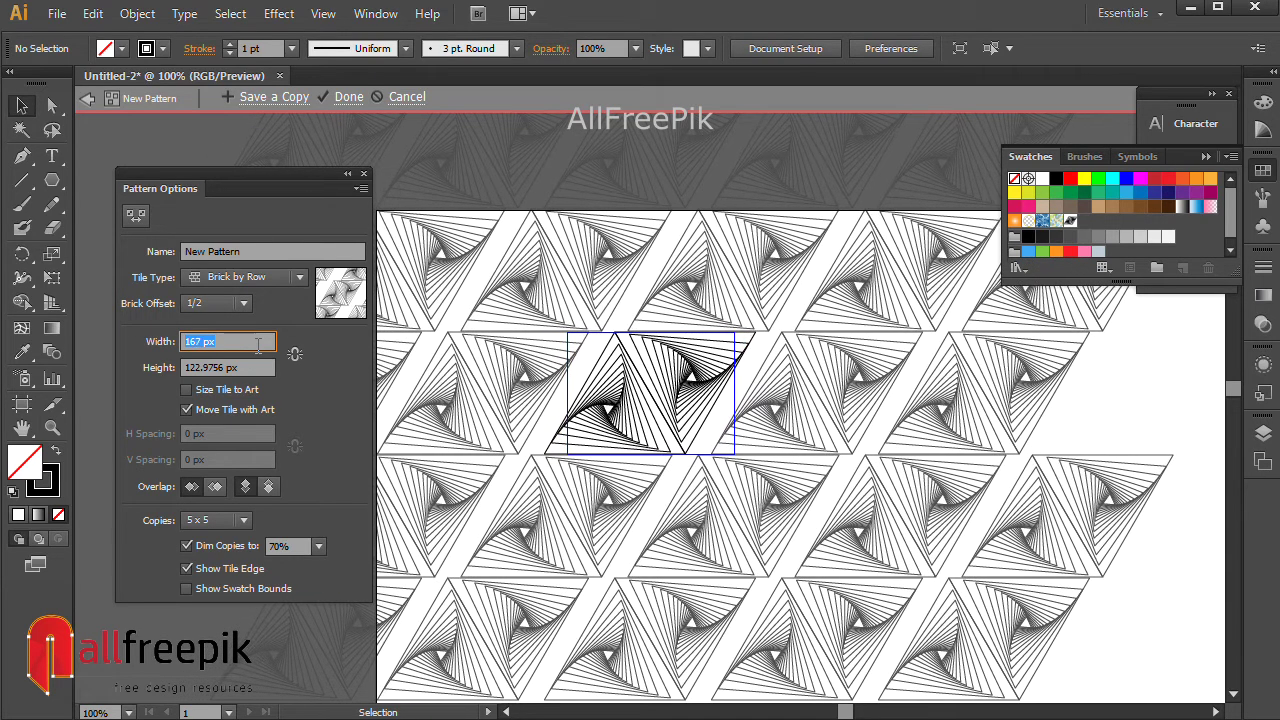
key(Down)
key(Down)
key(Down)
key(Down)
key(Down)
key(Down)
key(Down)
key(Down)
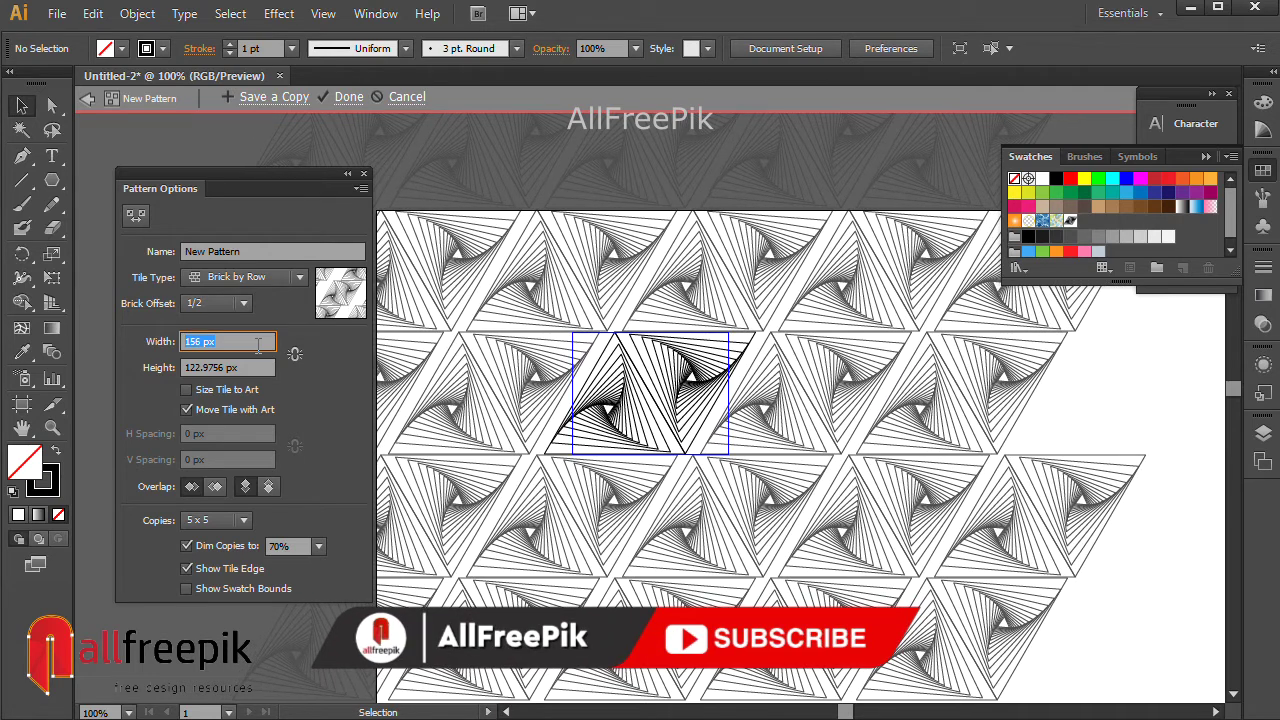
key(Down)
key(Down)
key(Down)
key(Down)
key(Down)
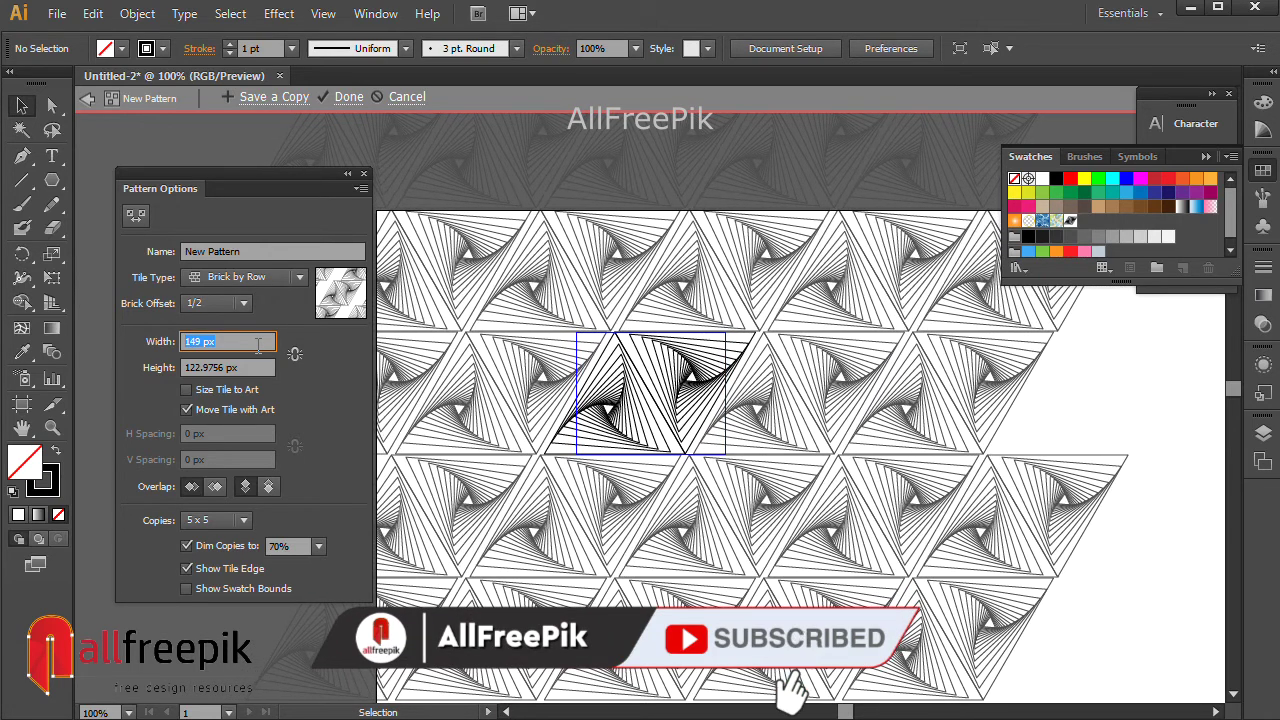
key(Down)
key(Down)
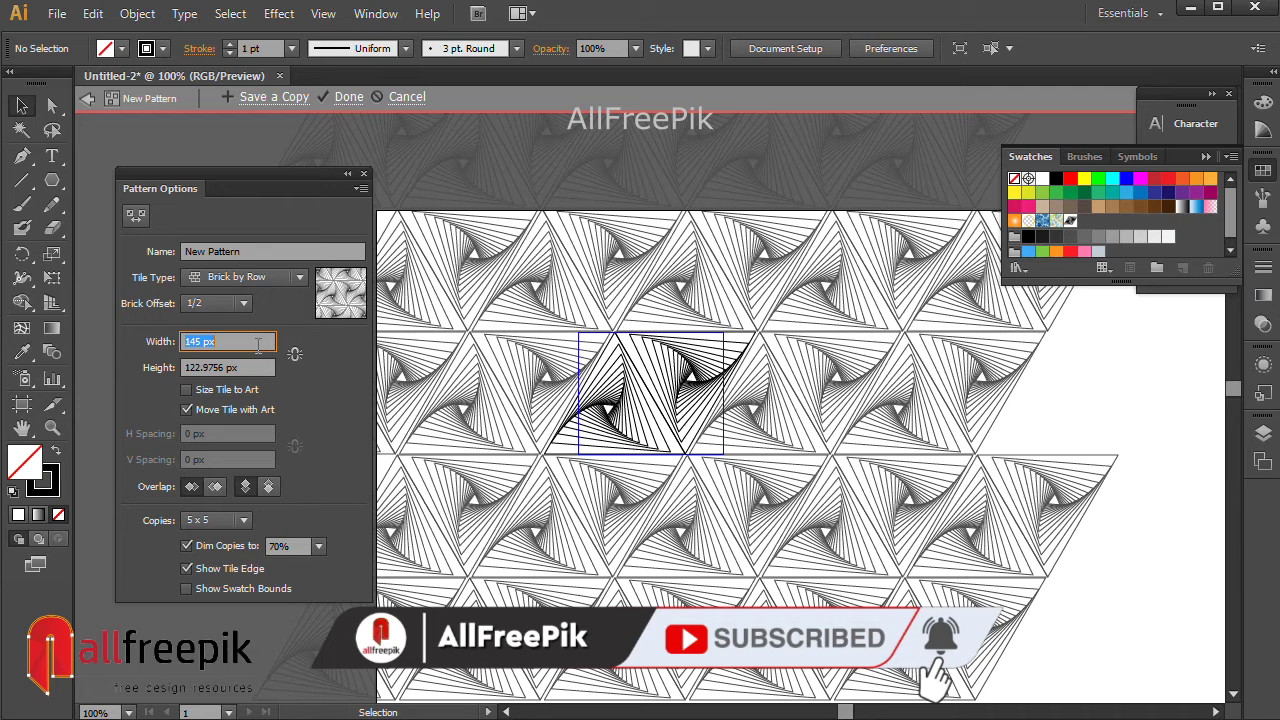
key(Down)
key(Down)
key(Down)
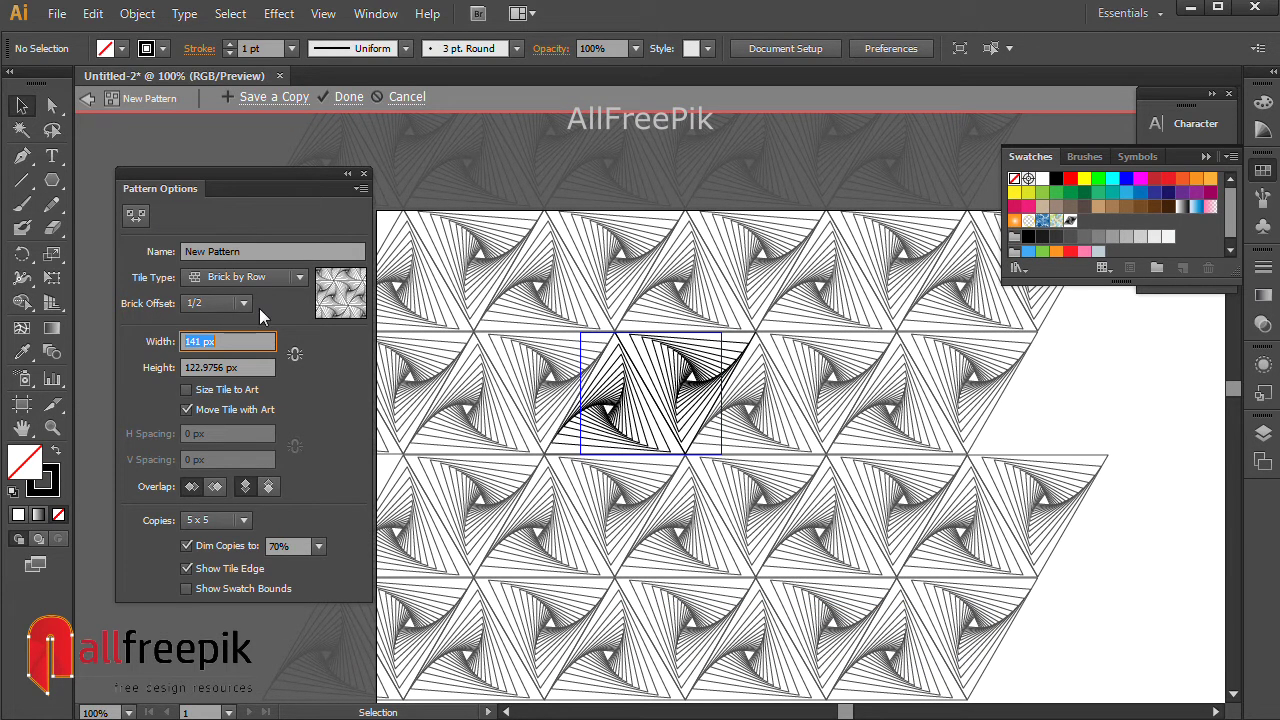
Set the pattern tile's height to 122 px and finish editing the pattern
click(243, 368)
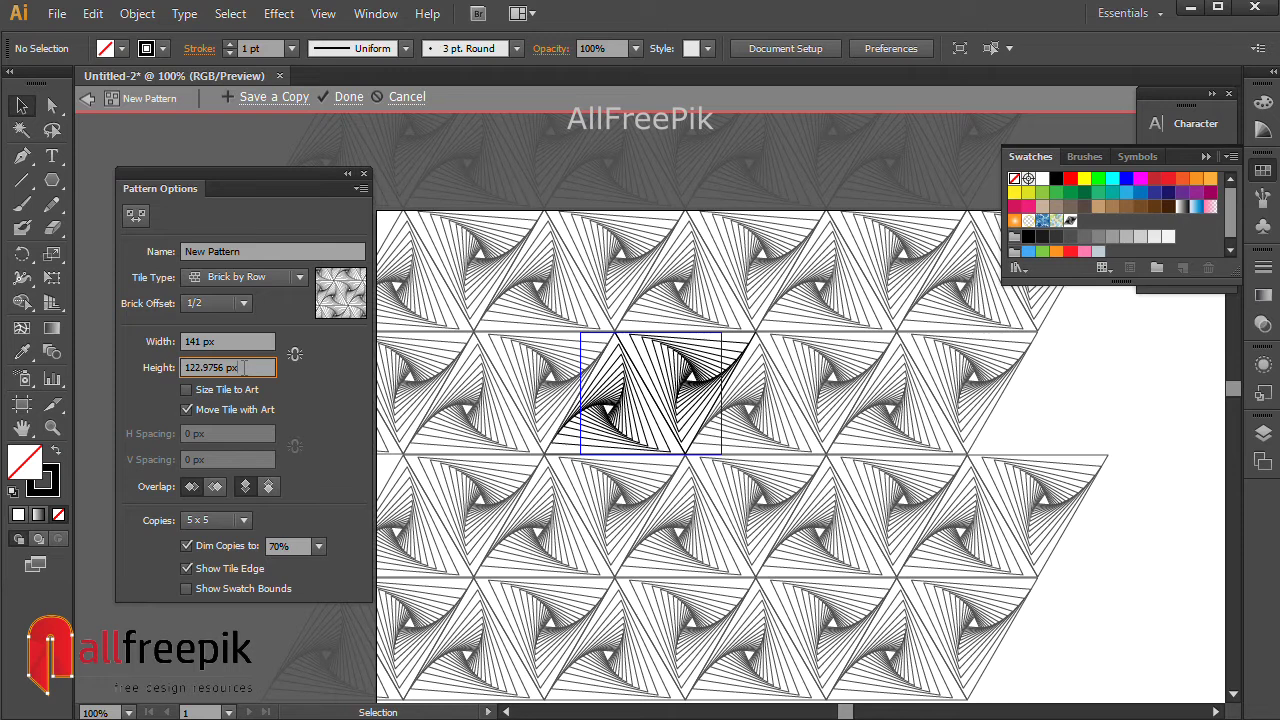
key(Down)
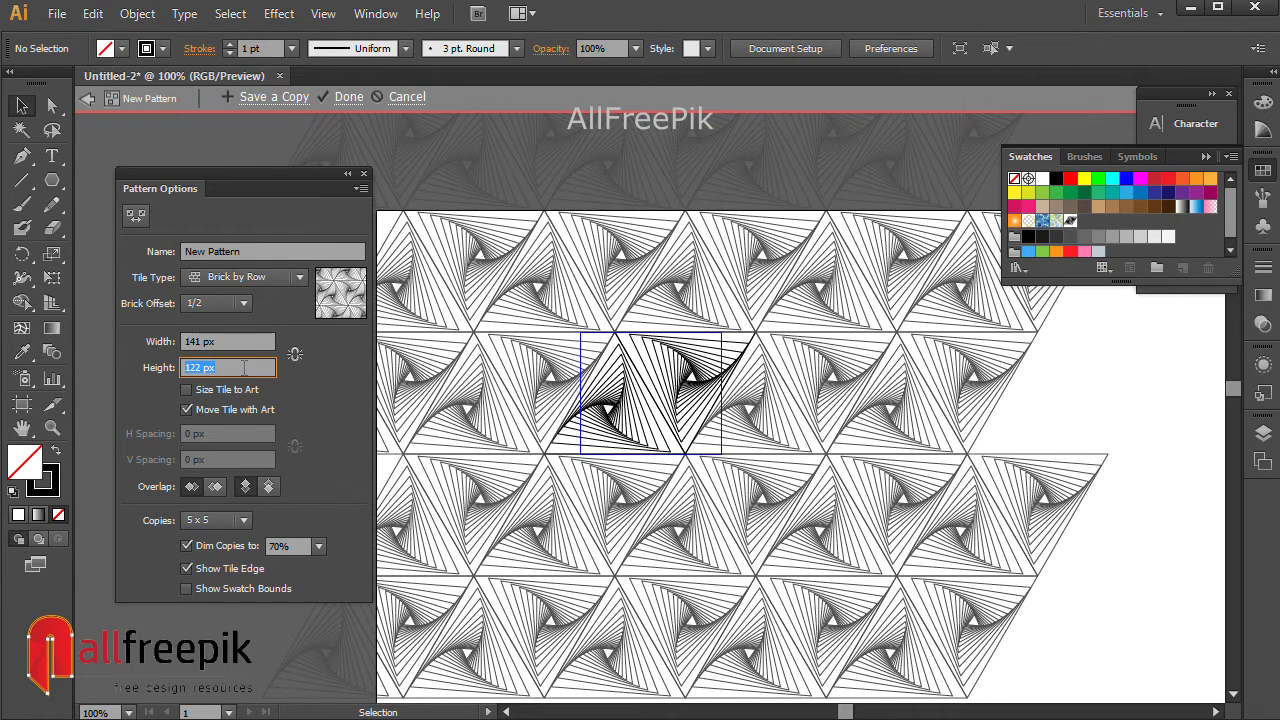
key(Down)
key(Up)
click(347, 97)
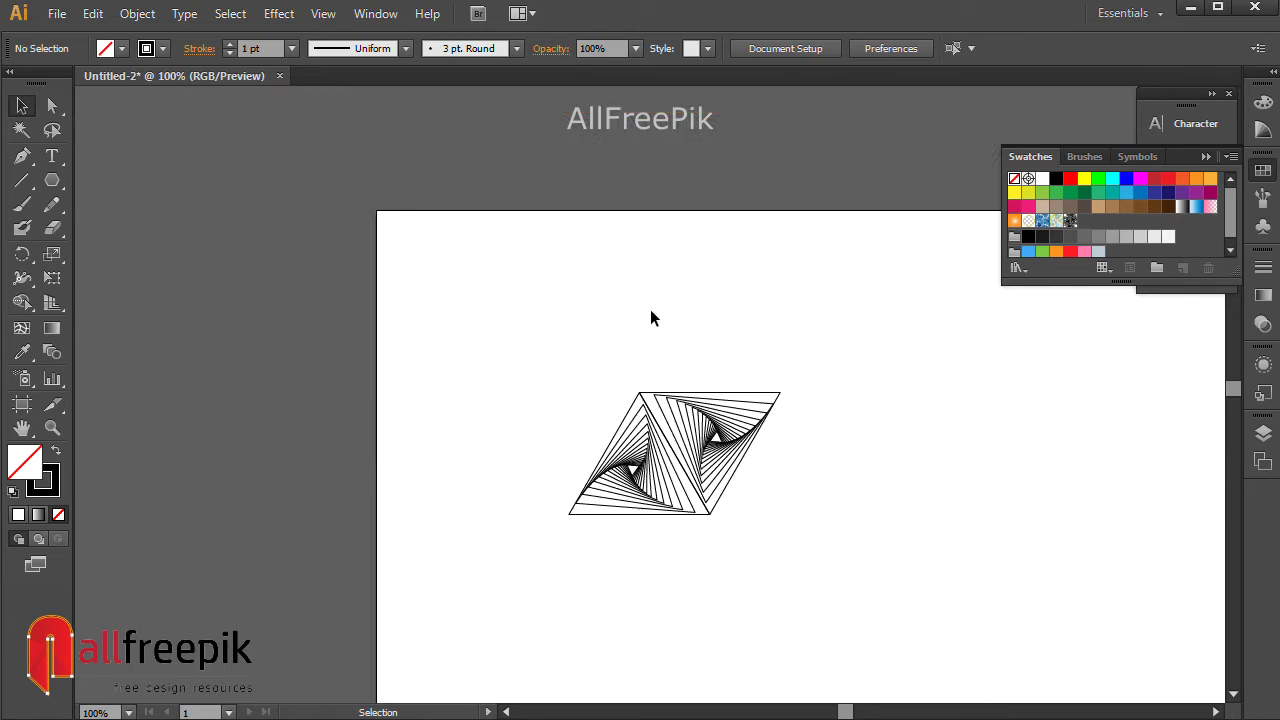
Move the paired spiral triangles off the artboard onto the empty canvas beside it
ctrl+alt+click(764, 458)
ctrl+alt+click(763, 458)
click(512, 369)
drag(521, 354, 382, 307)
Draw a rectangle covering nearly the whole artboard and remove its stroke
drag(52, 180, 97, 186)
drag(382, 233, 994, 569)
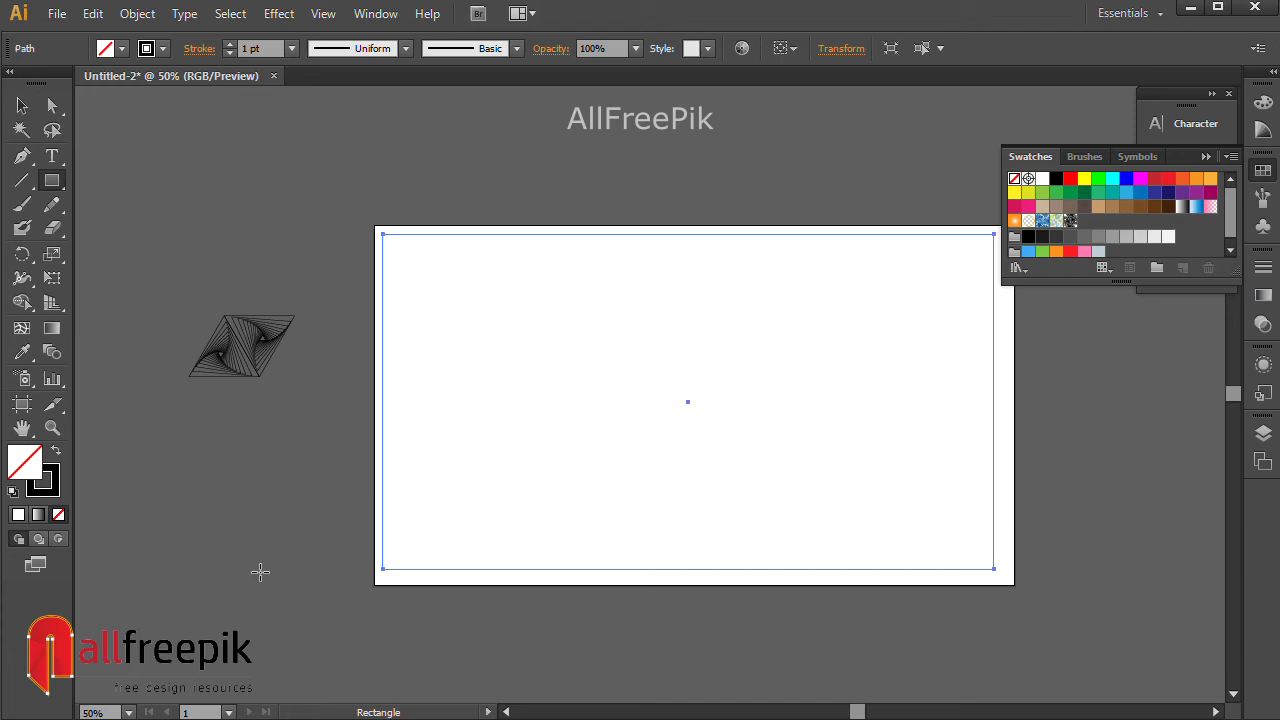
click(52, 492)
click(57, 516)
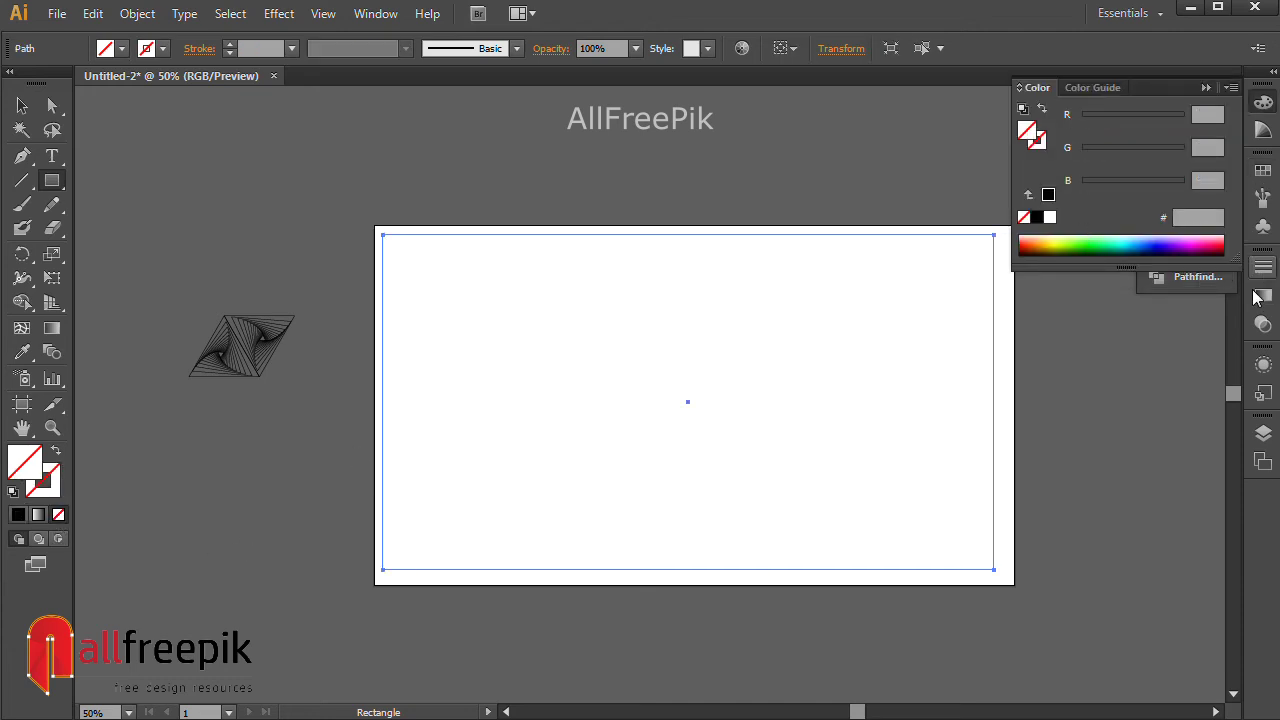
Fill the rectangle with the new spiral triangle pattern swatch and deselect it
click(1263, 170)
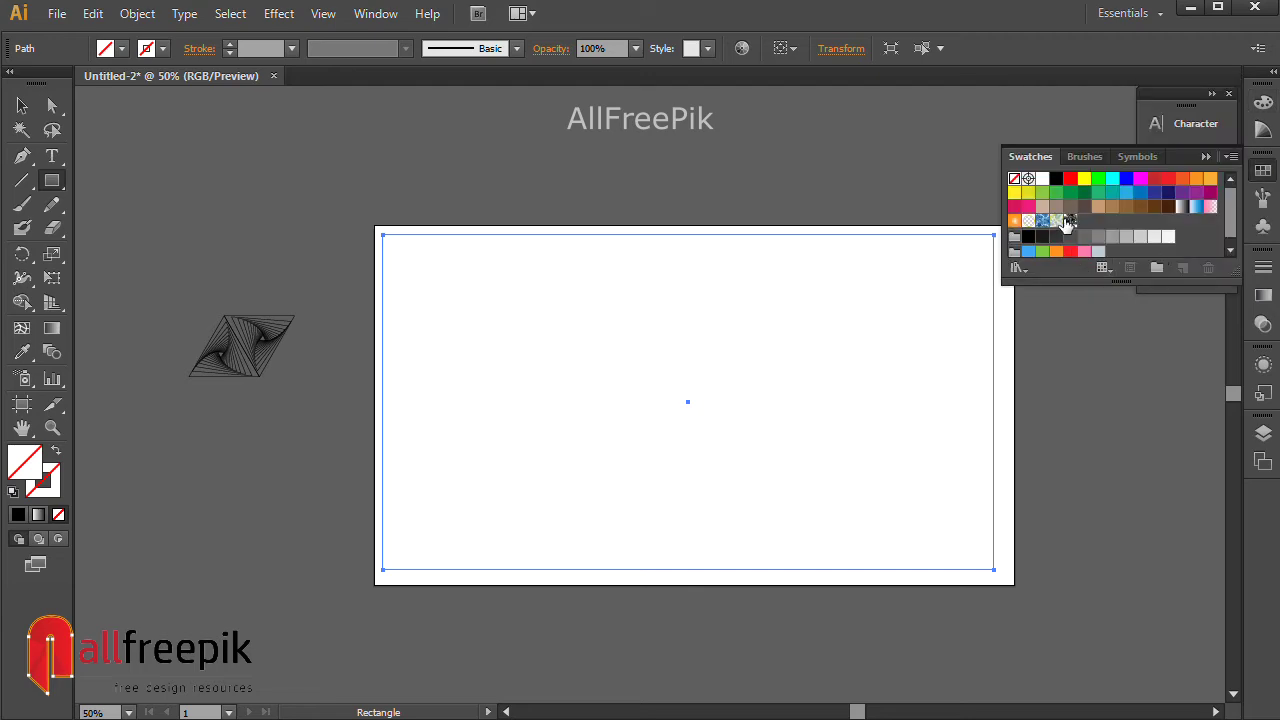
click(1069, 221)
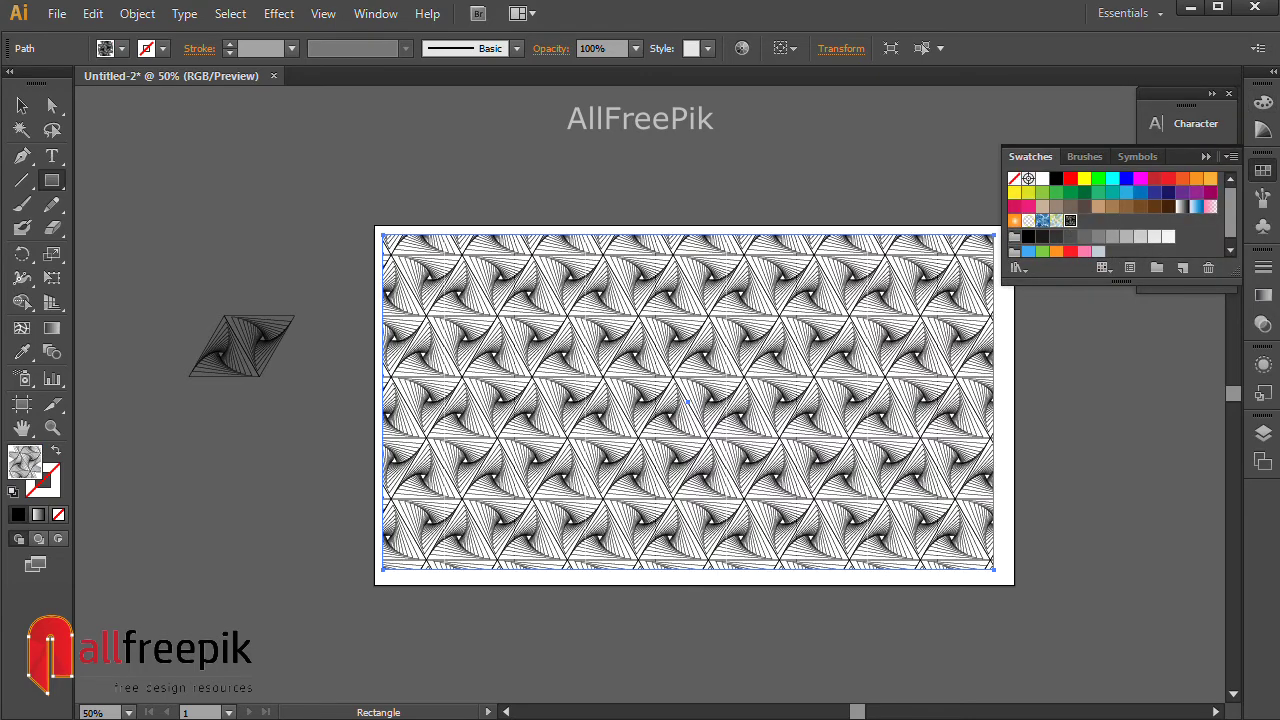
click(22, 105)
click(560, 114)
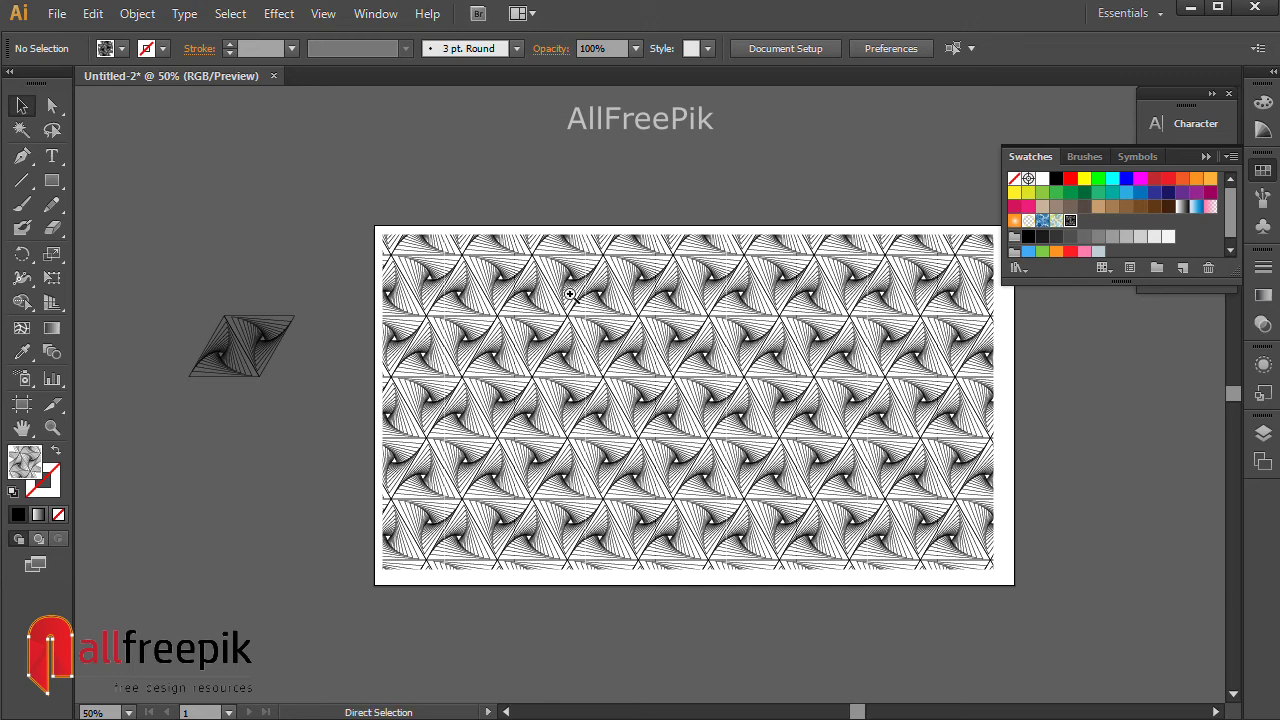
scroll(850, 458, up, 3)
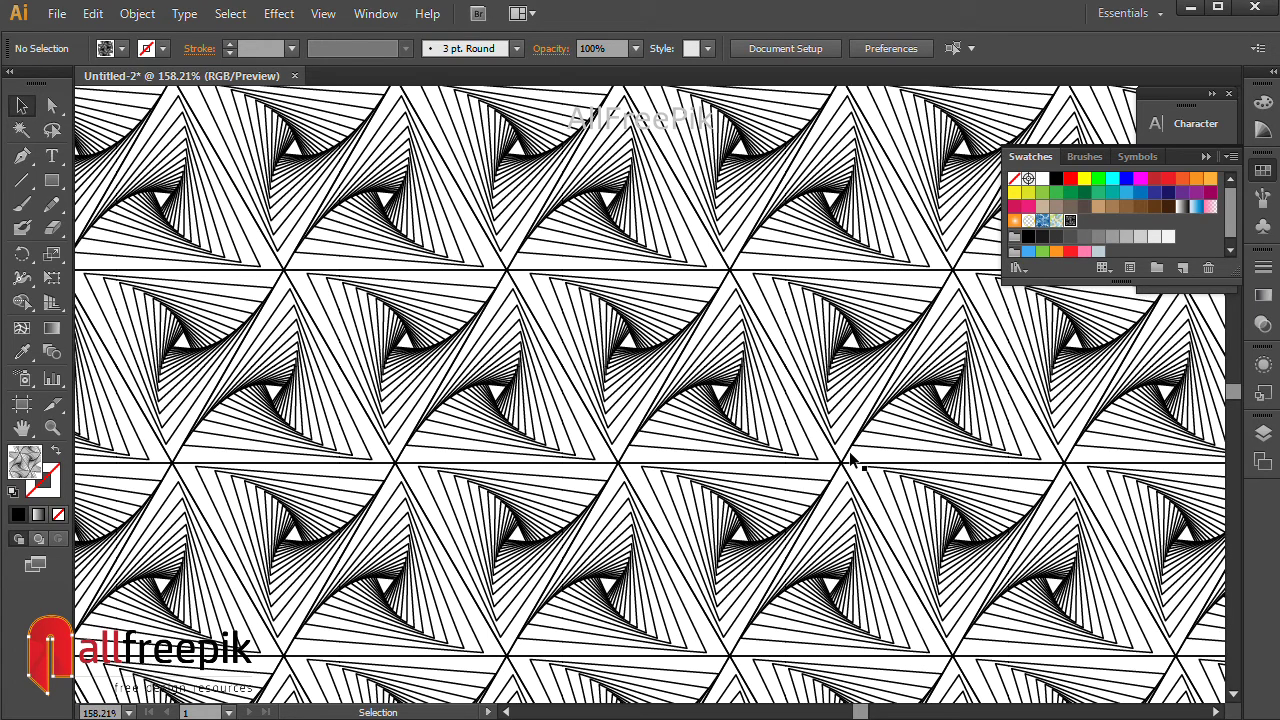
drag(780, 496, 783, 456)
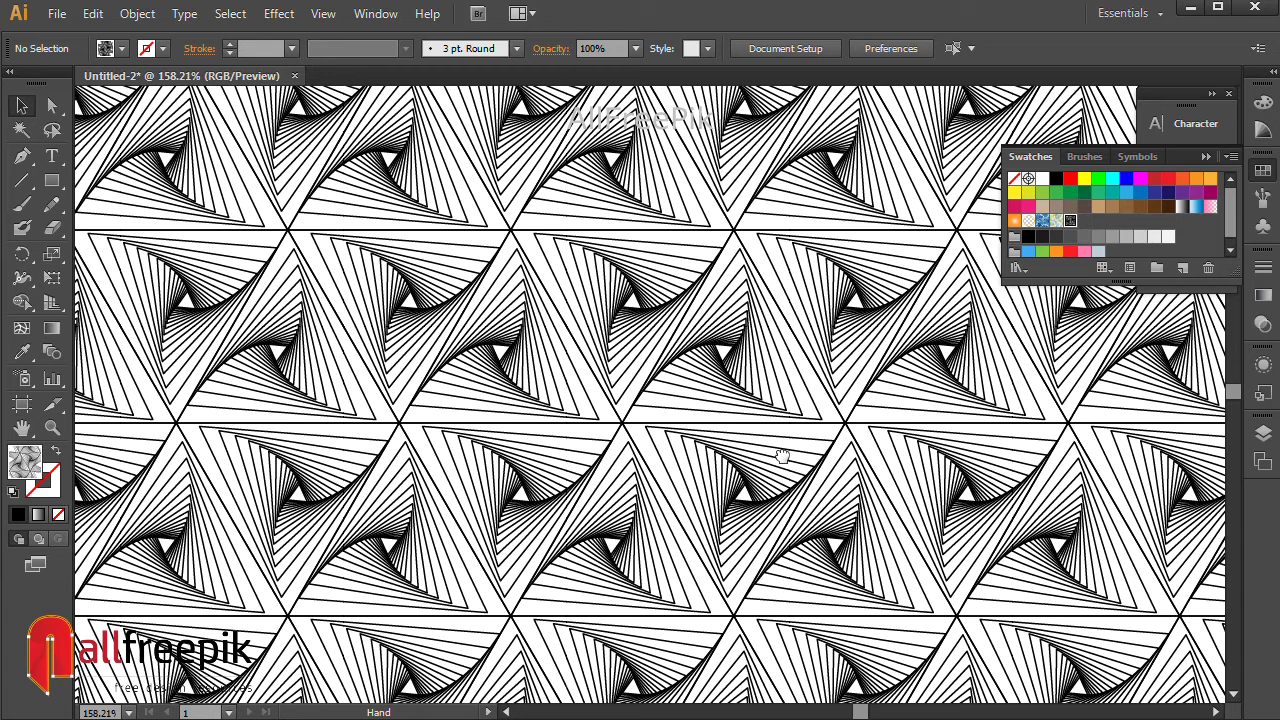
drag(783, 456, 772, 444)
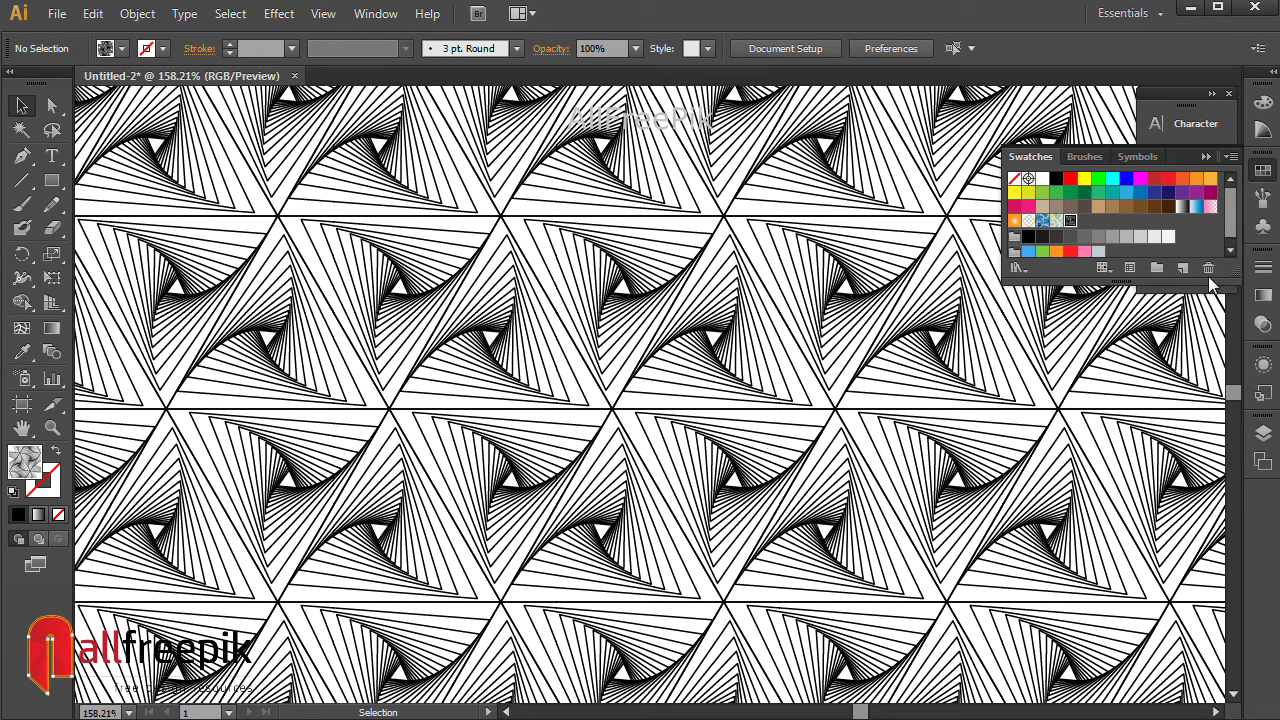
click(1262, 171)
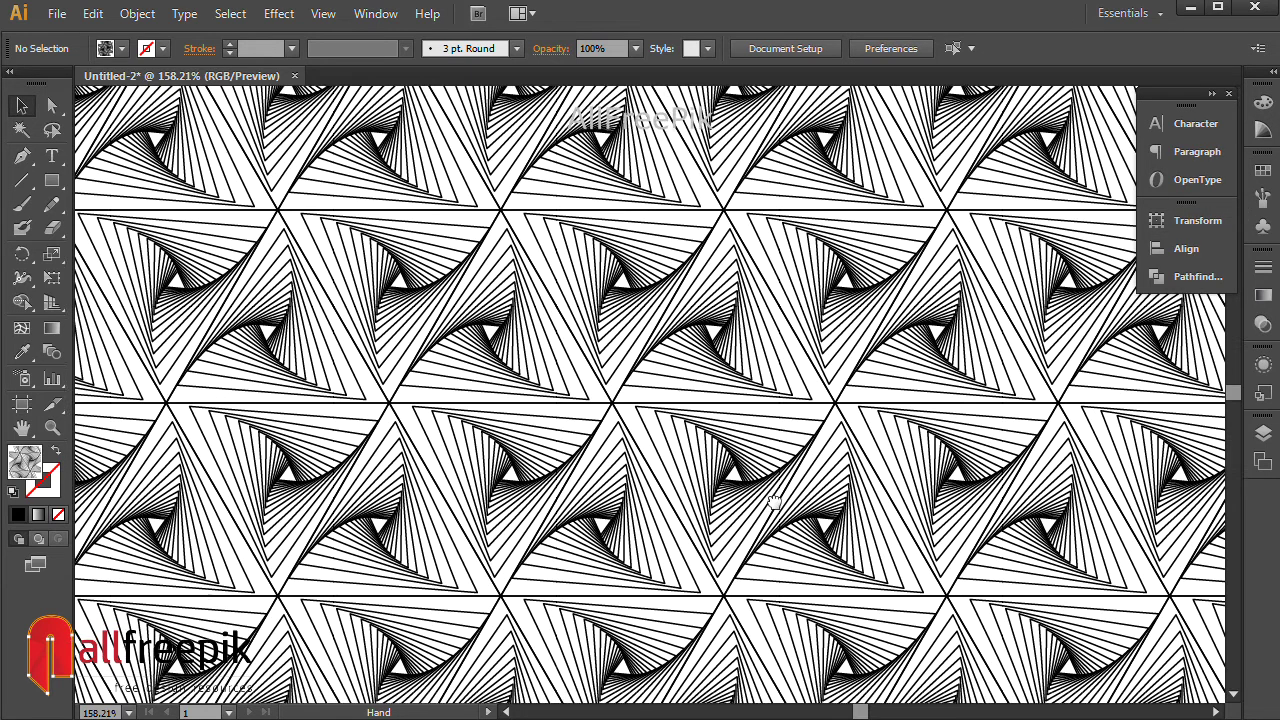